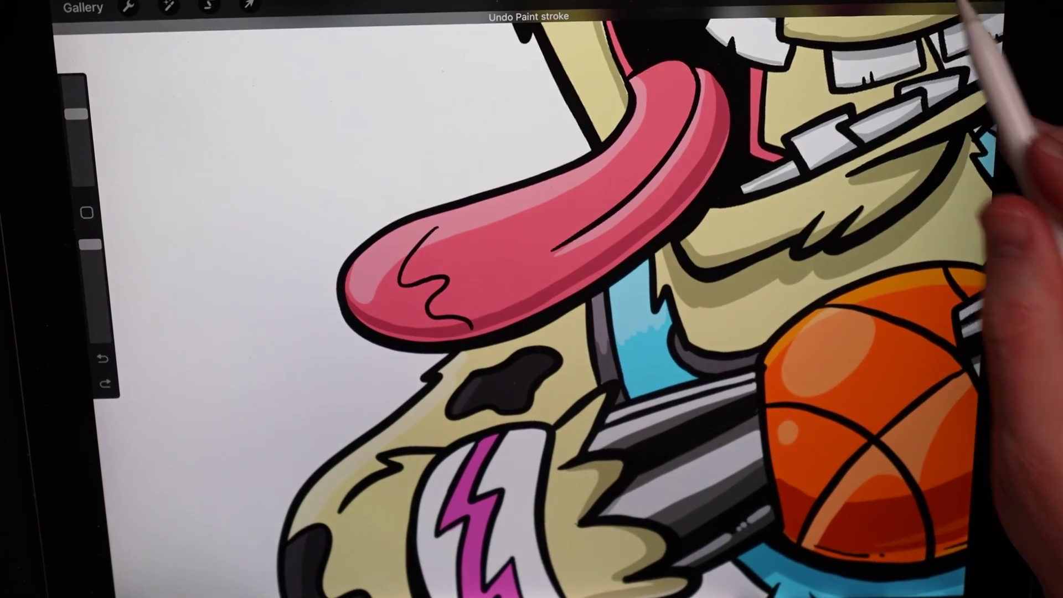
Step: Add a layer above Layer 2 and paint blue drool beside, below and along the tongue tip
{"action": "left_click", "coordinate": [981, 9]}
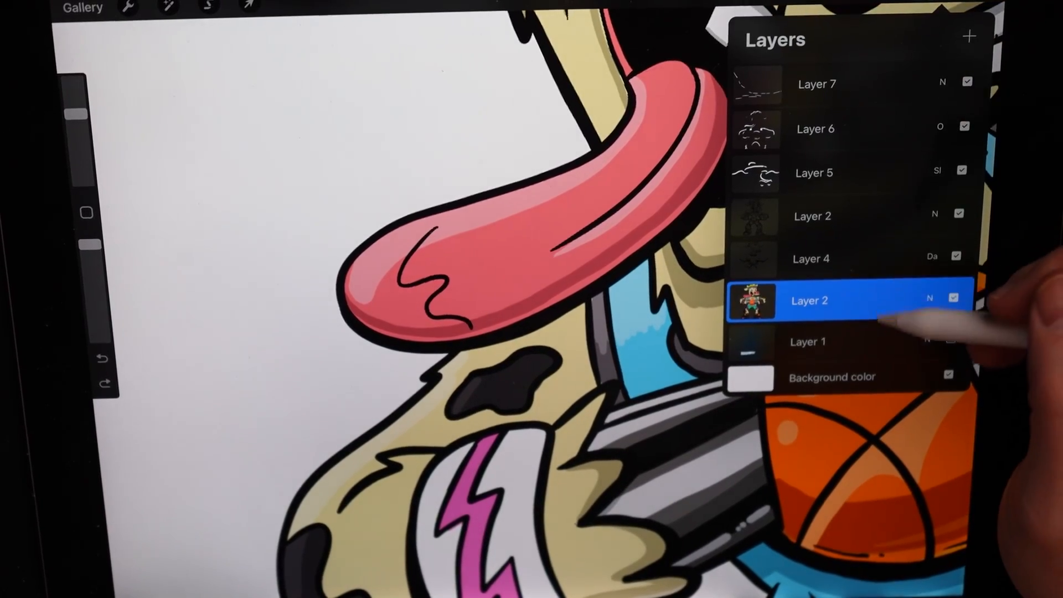
{"action": "left_click", "coordinate": [970, 37]}
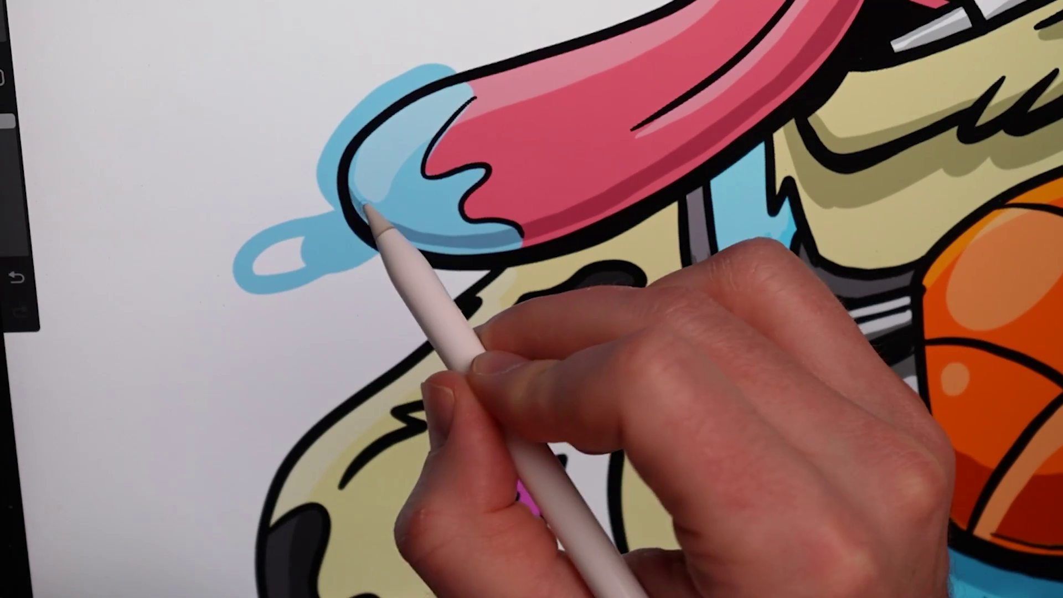
{"action": "left_click_drag", "start_coordinate": [368, 214], "coordinate": [308, 280]}
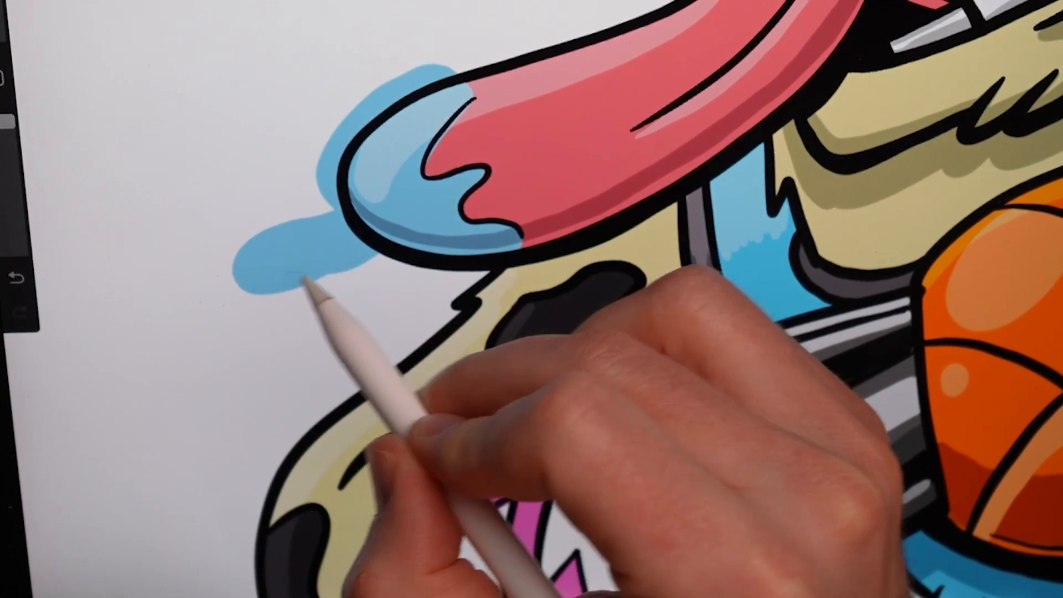
{"action": "left_click_drag", "start_coordinate": [432, 247], "coordinate": [368, 296]}
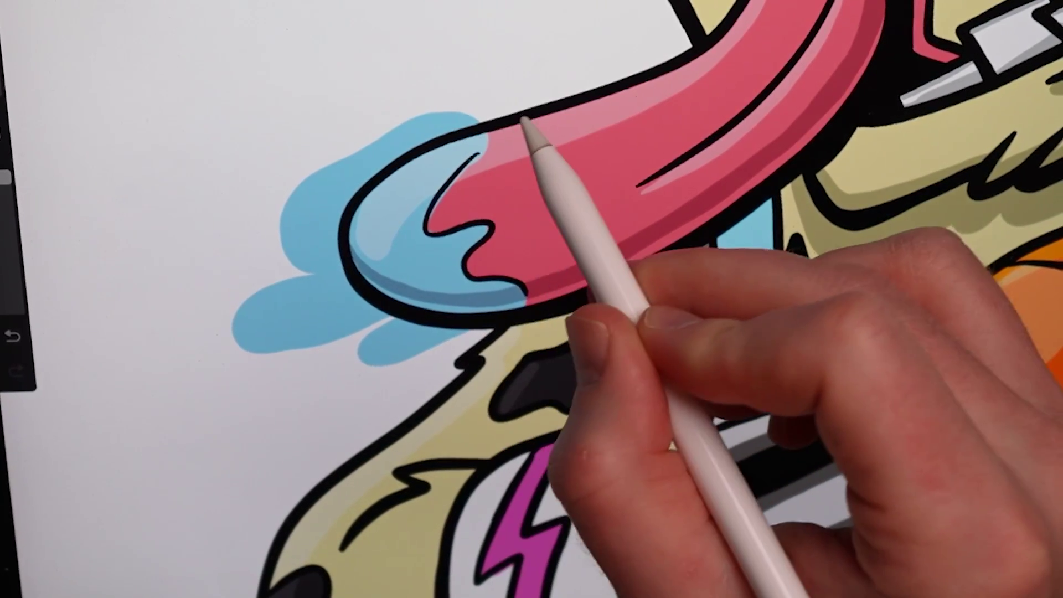
{"action": "left_click_drag", "start_coordinate": [526, 190], "coordinate": [505, 126]}
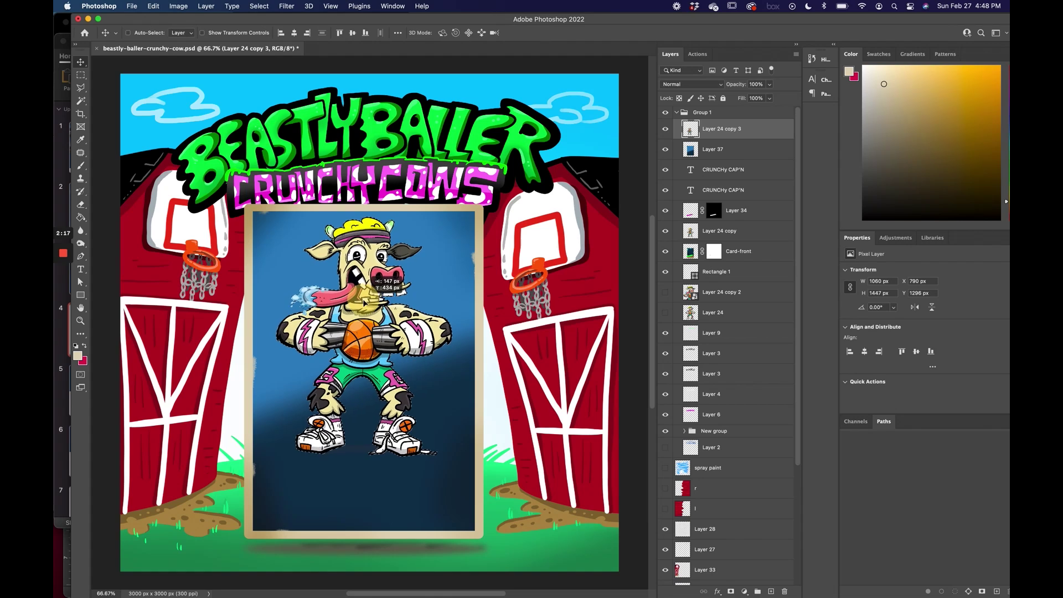
Step: Mask the cow to an elliptical selection around its head and fill a green circle behind it
{"action": "left_click", "coordinate": [81, 75]}
{"action": "left_click", "coordinate": [125, 81]}
{"action": "left_click_drag", "start_coordinate": [290, 192], "coordinate": [407, 309]}
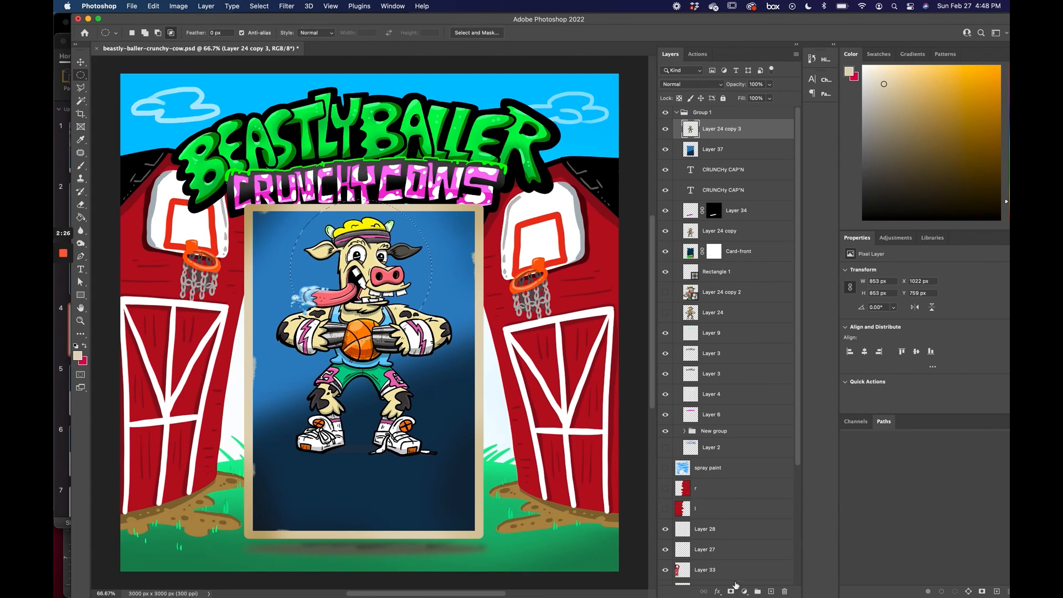
{"action": "left_click", "coordinate": [731, 591]}
{"action": "left_click", "coordinate": [771, 591]}
{"action": "left_click", "coordinate": [974, 80]}
{"action": "key", "text": "alt+BackSpace"}
Step: Paste the BB logo, place the CC badge top right, outline the circle in black and raise the CRUNCHY CAP'N banner
{"action": "key", "text": "v"}
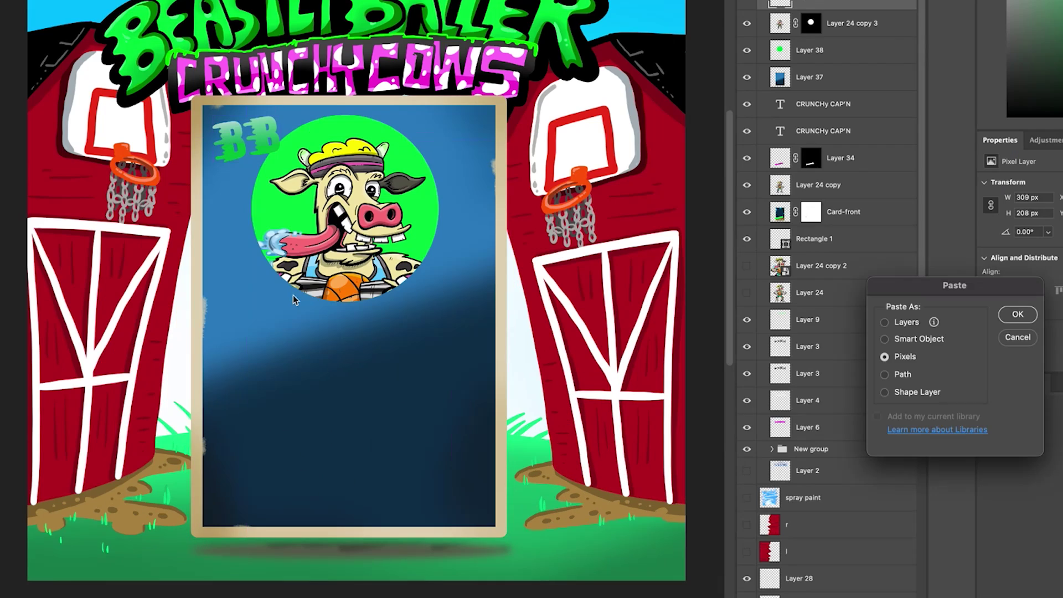
{"action": "key", "text": "Return"}
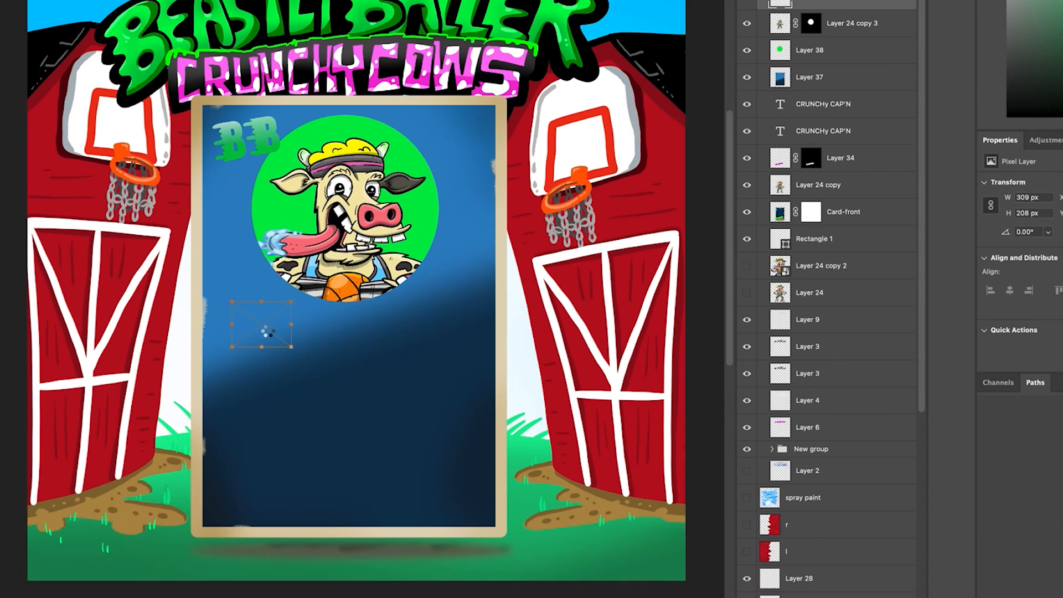
{"action": "left_click_drag", "start_coordinate": [268, 333], "coordinate": [444, 153]}
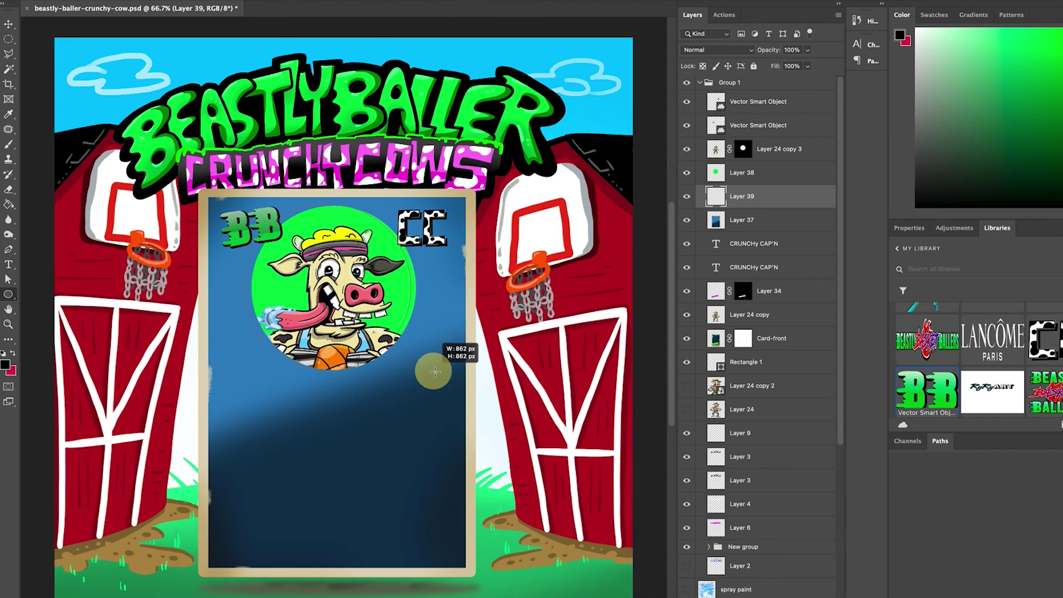
{"action": "left_click_drag", "start_coordinate": [433, 372], "coordinate": [391, 347]}
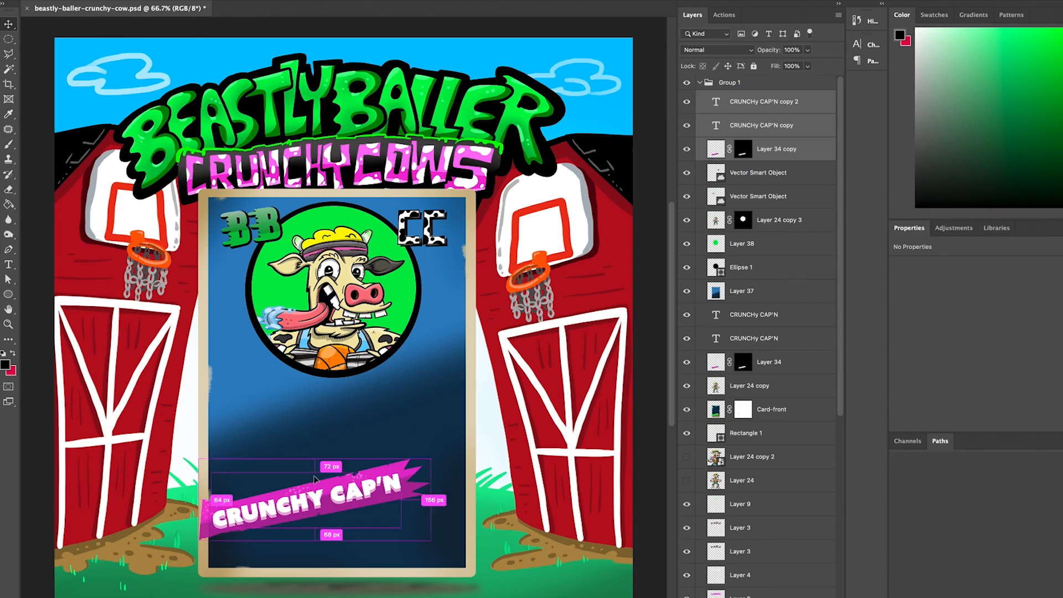
{"action": "left_click_drag", "start_coordinate": [380, 404], "coordinate": [390, 383]}
{"action": "key", "text": "Return"}
Step: On a new layer draw a green hill ellipse and mask its duplicate
{"action": "key", "text": "ctrl+shift+n"}
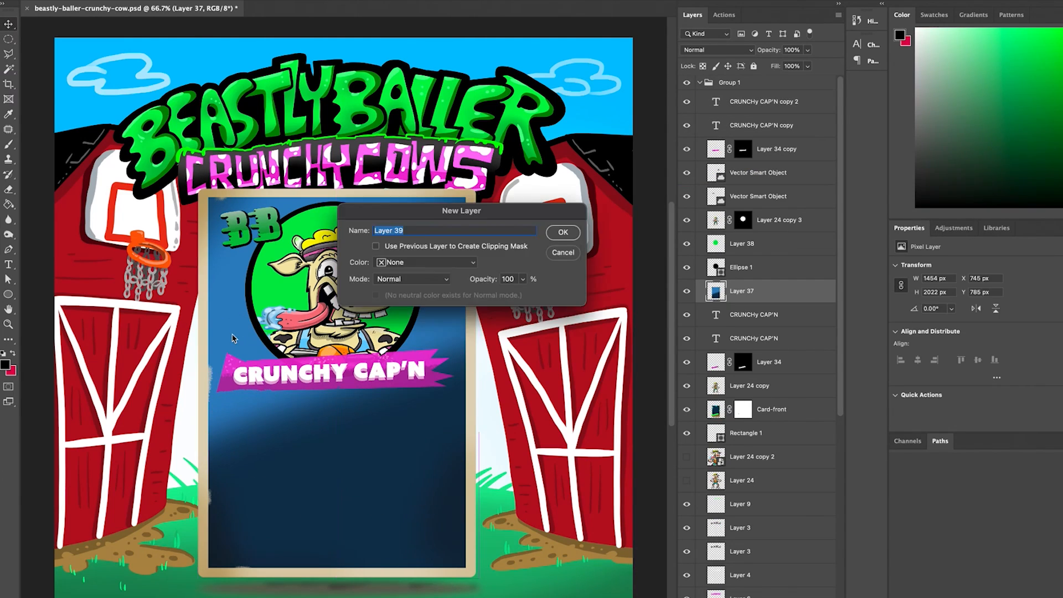
{"action": "key", "text": "Return"}
{"action": "left_click", "coordinate": [5, 362]}
{"action": "key", "text": "Return"}
{"action": "key", "text": "u"}
{"action": "mouse_move", "coordinate": [300, 303]}
{"action": "left_mouse_down"}
{"action": "mouse_move", "coordinate": [274, 354]}
{"action": "mouse_move", "coordinate": [413, 347]}
{"action": "left_mouse_up"}
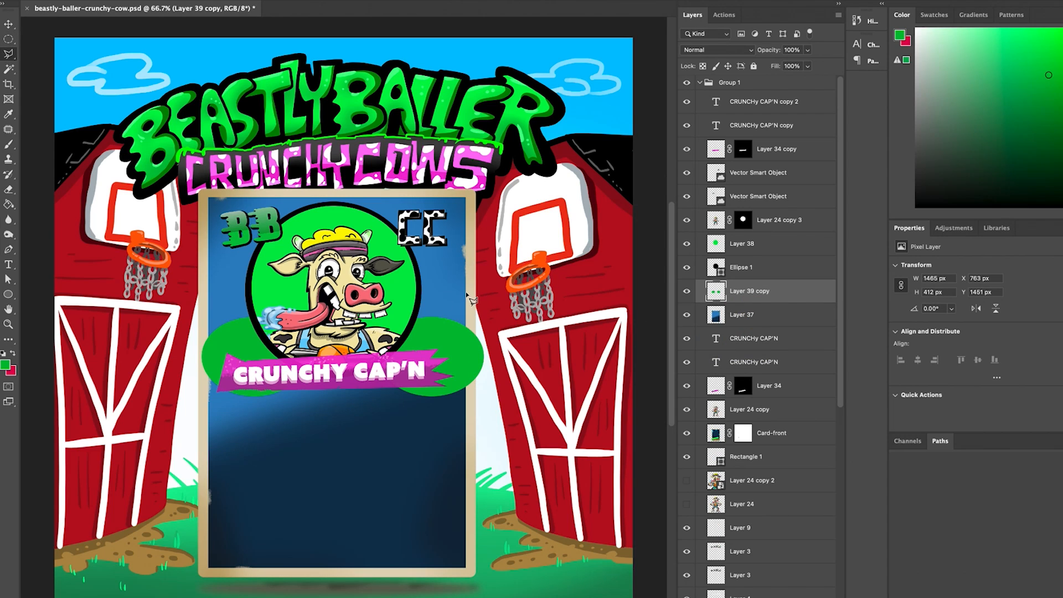
{"action": "key", "text": "ctrl+shift+m"}
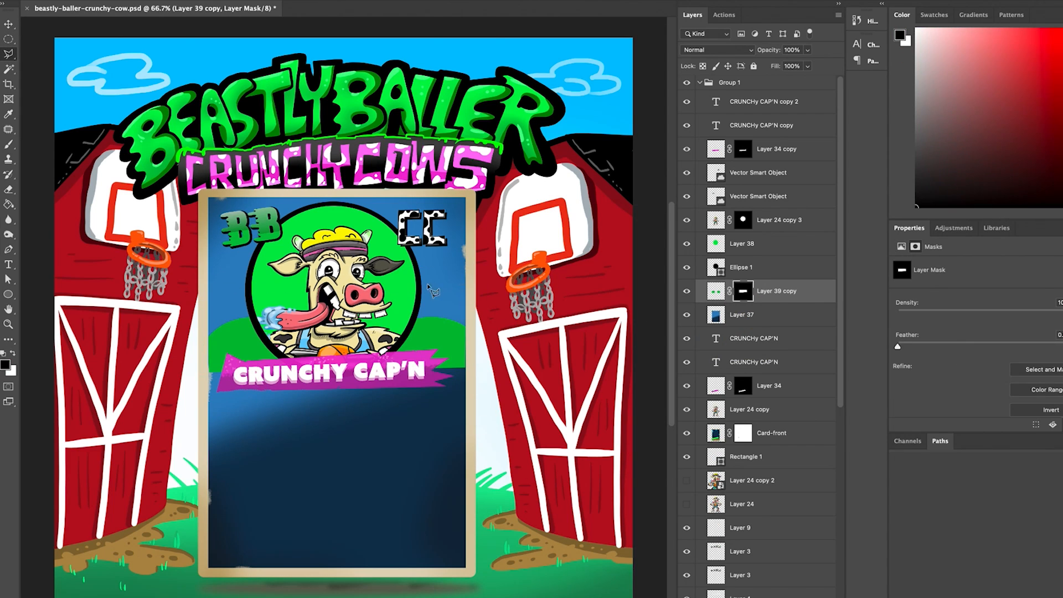
Step: Pick a cloud brush and switch the painting colour to cyan for the card details
{"action": "key", "text": "ctrl+1"}
{"action": "key", "text": "b"}
{"action": "right_click", "coordinate": [136, 111]}
{"action": "left_click", "coordinate": [5, 363]}
{"action": "key", "text": "Return"}
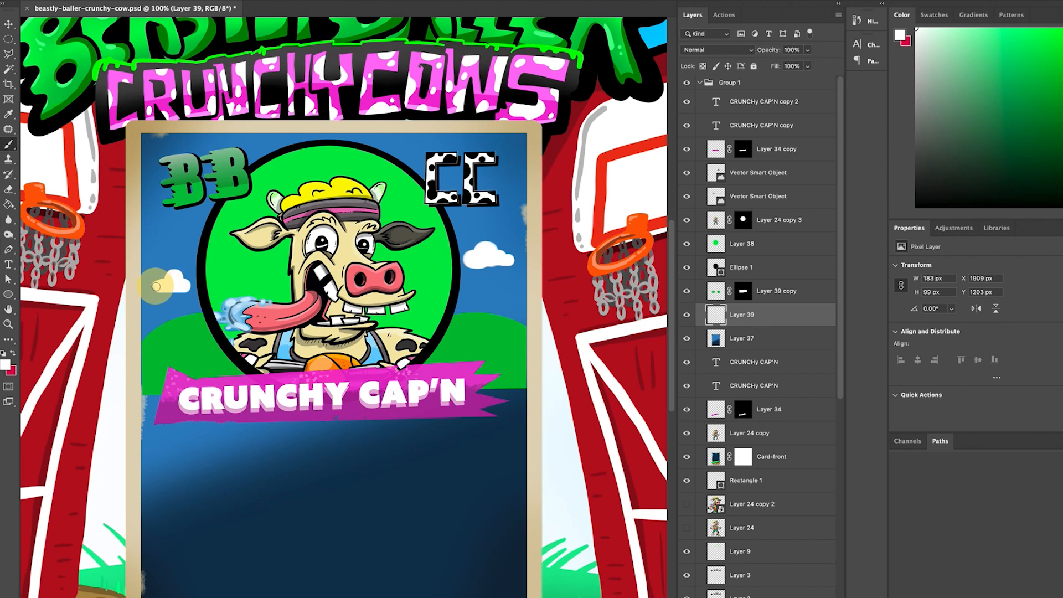
{"action": "key", "text": "ctrl+plus"}
{"action": "left_click", "coordinate": [8, 373]}
{"action": "key", "text": "Return"}
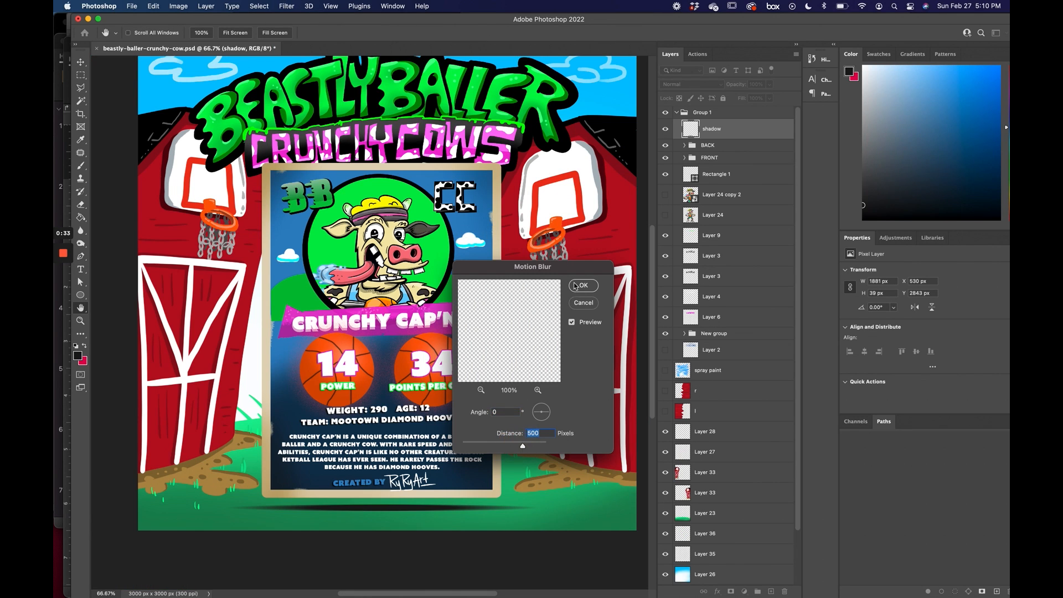
Step: Motion-blur and fade the card shadow, add a darker resized copy beneath the card and merge both shadows
{"action": "left_click", "coordinate": [582, 285]}
{"action": "left_click", "coordinate": [286, 6]}
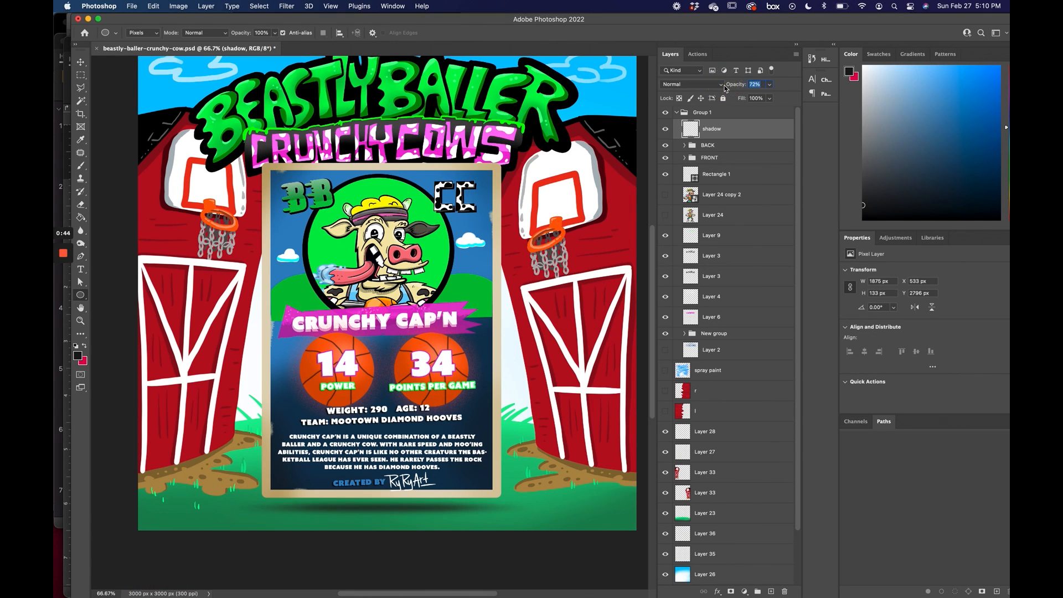
{"action": "key", "text": "ctrl+j"}
{"action": "key", "text": "ctrl+t"}
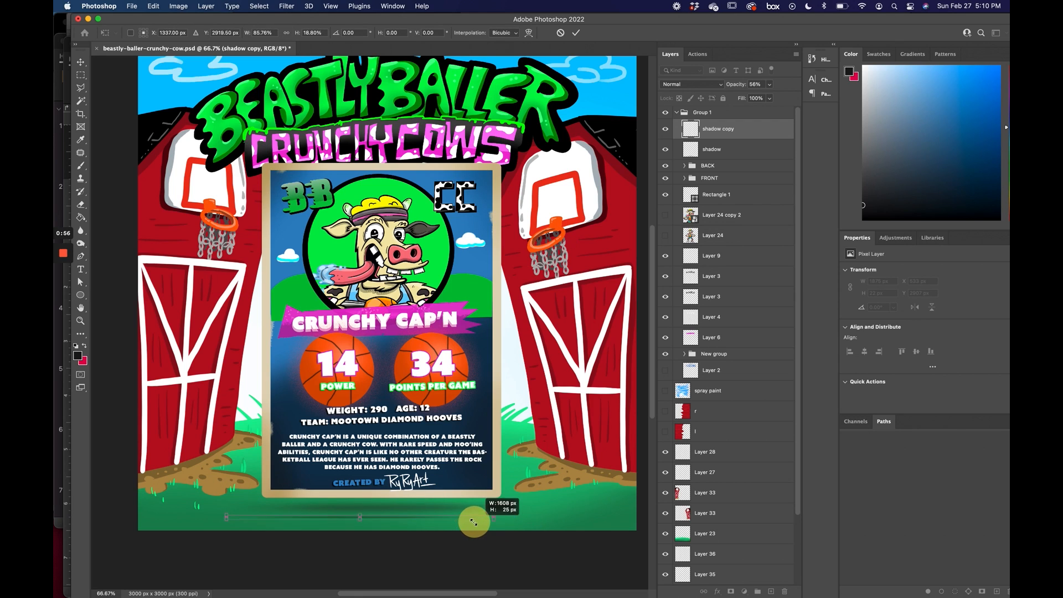
{"action": "key", "text": "Return"}
{"action": "left_click_drag", "start_coordinate": [382, 524], "coordinate": [418, 511]}
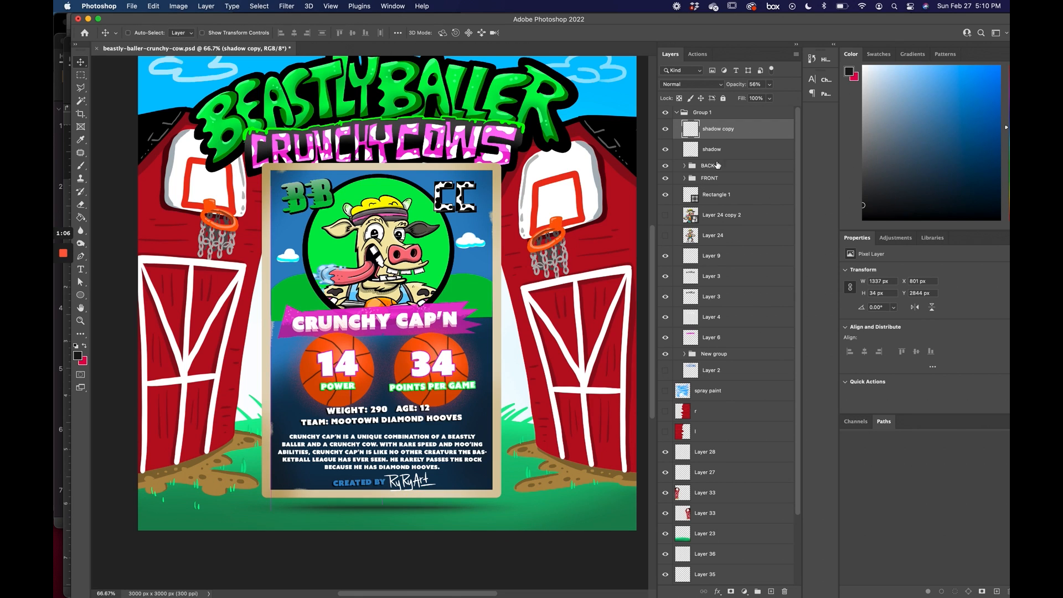
{"action": "left_click", "coordinate": [716, 149], "text": "shift"}
{"action": "key", "text": "ctrl+e"}
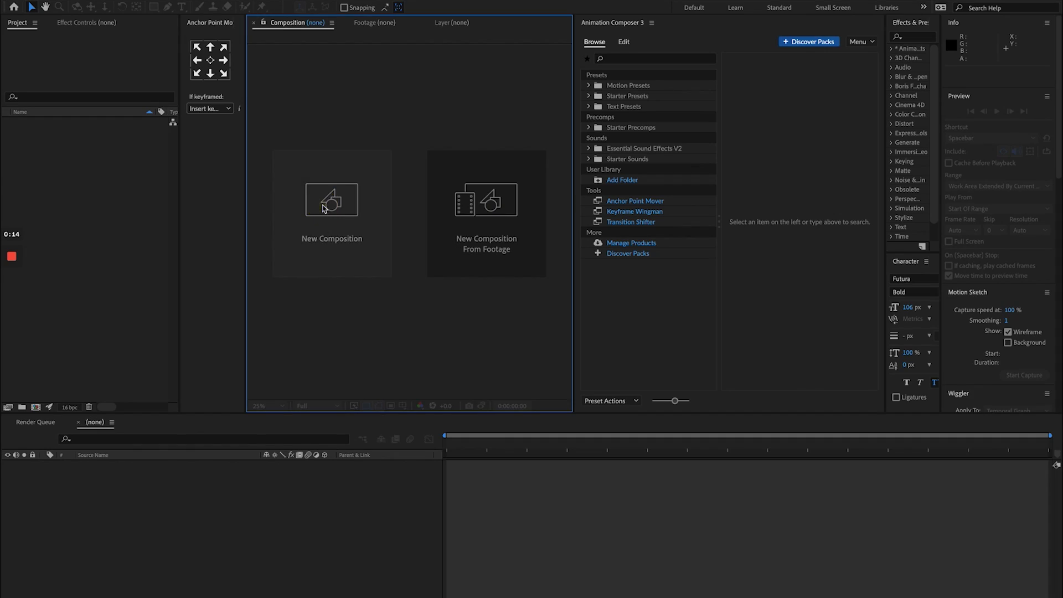
Step: Create the 1080×1080 composition and import beastly-baller-crunchy-cow.psd as Composition – Retain Layer Sizes
{"action": "left_click", "coordinate": [312, 215]}
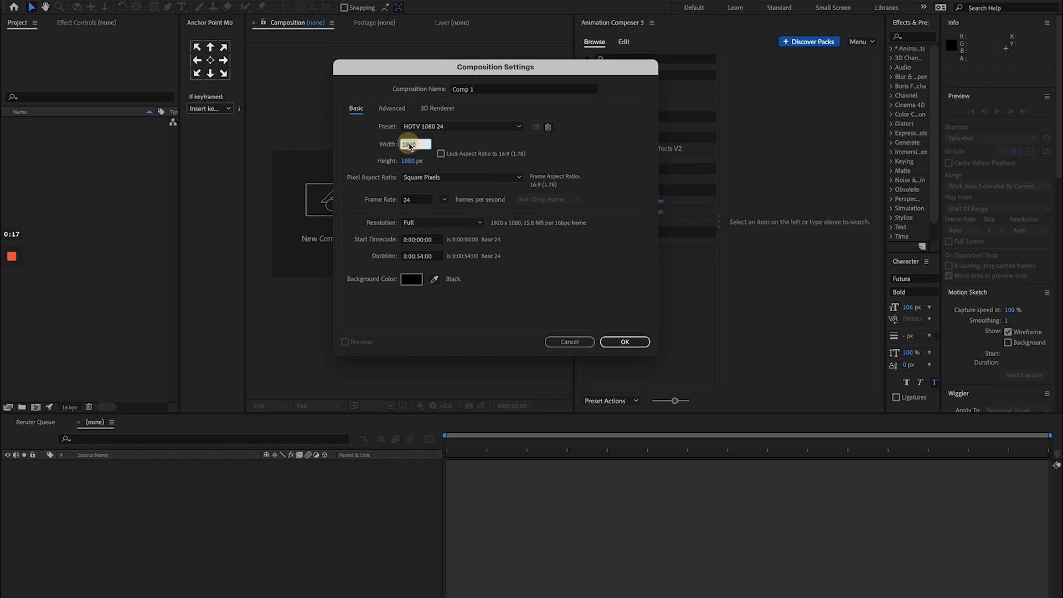
{"action": "type", "text": "1080"}
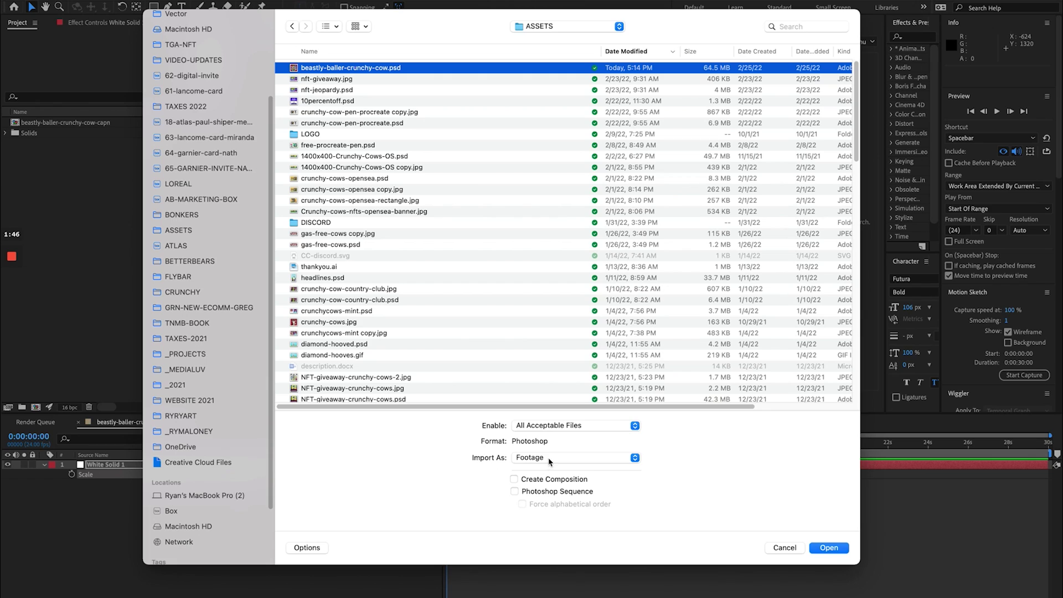
{"action": "left_click", "coordinate": [550, 459]}
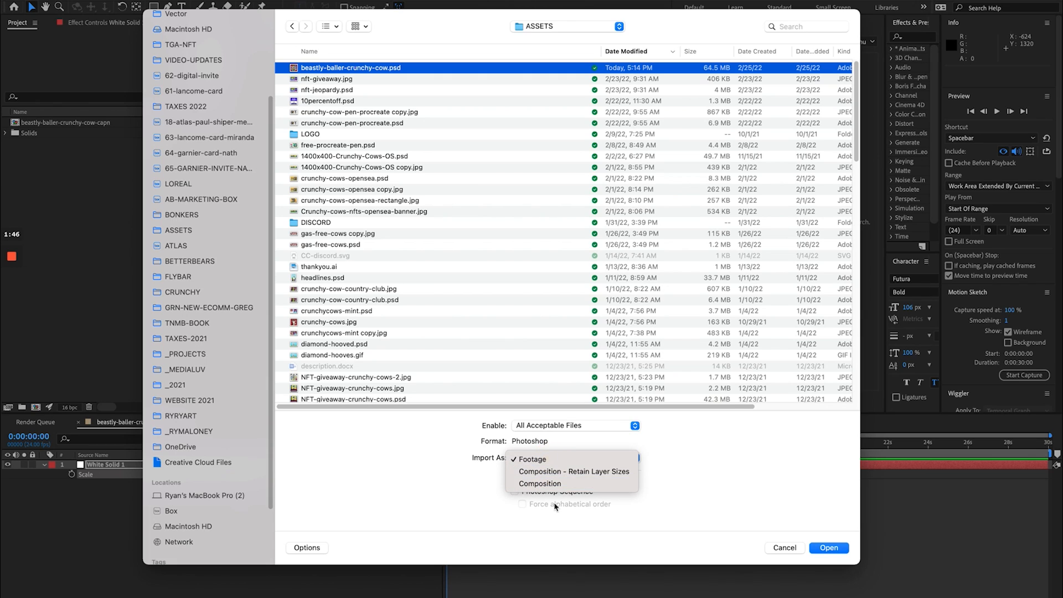
{"action": "left_click", "coordinate": [564, 472]}
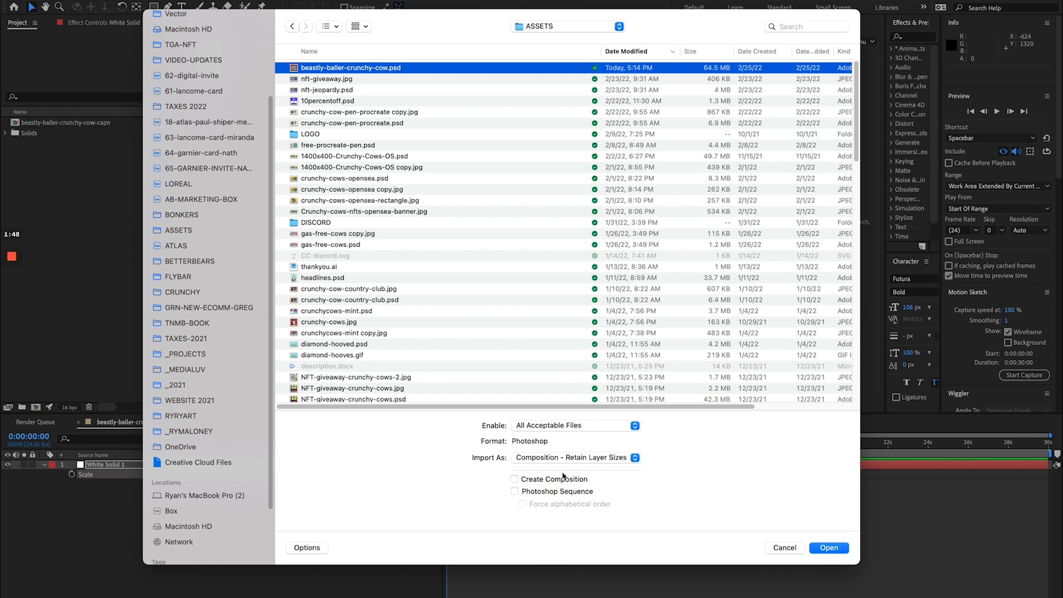
{"action": "left_click", "coordinate": [832, 551]}
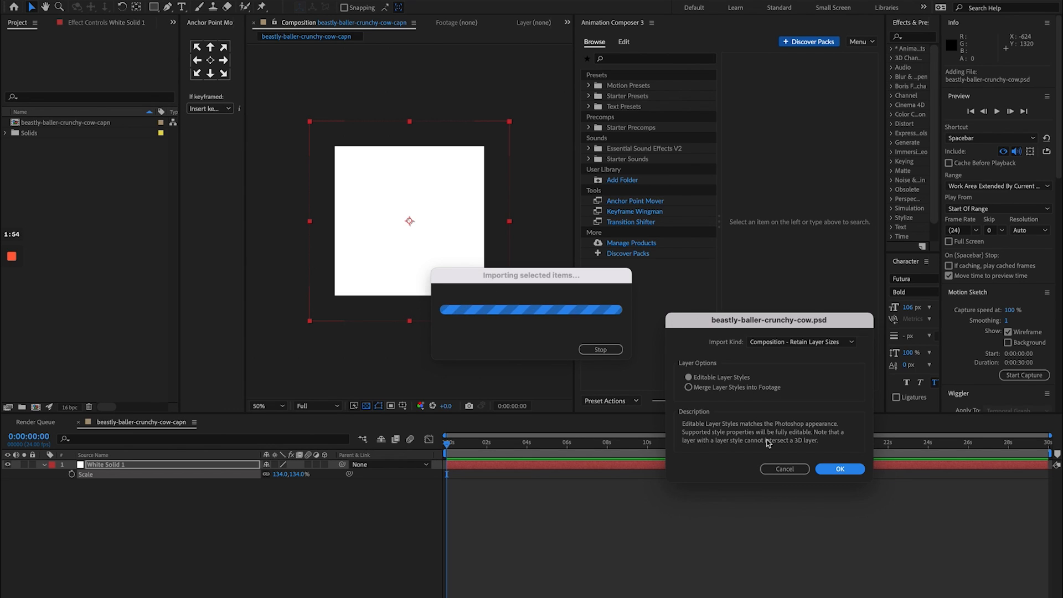
{"action": "left_click", "coordinate": [835, 470]}
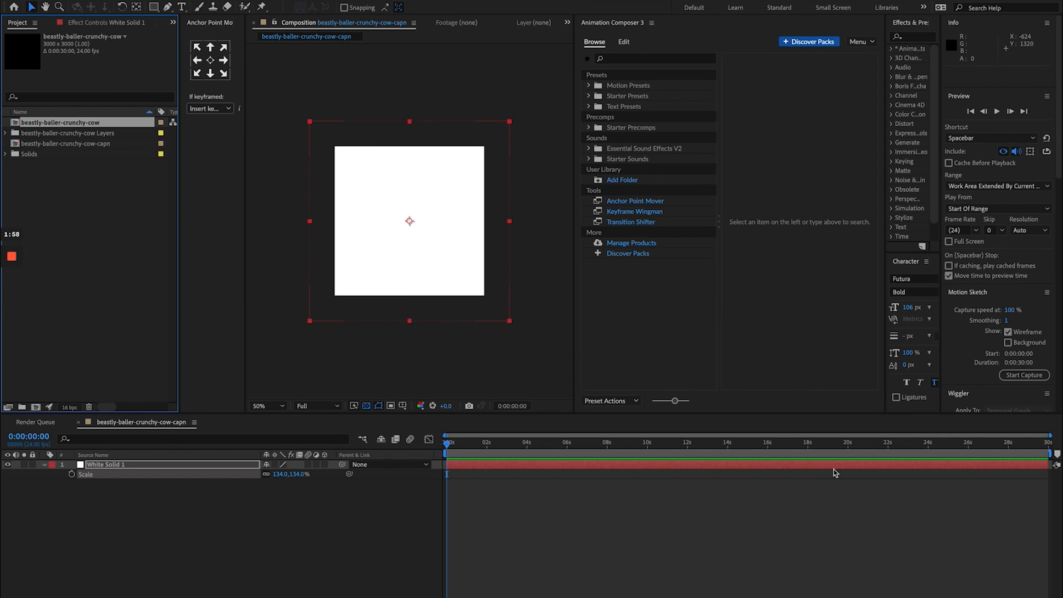
Step: Import NFT card video DRAFT.wav from the AUDIO folder after previewing it
{"action": "key", "text": "super+i"}
{"action": "double_click", "coordinate": [349, 94]}
{"action": "left_click", "coordinate": [349, 95]}
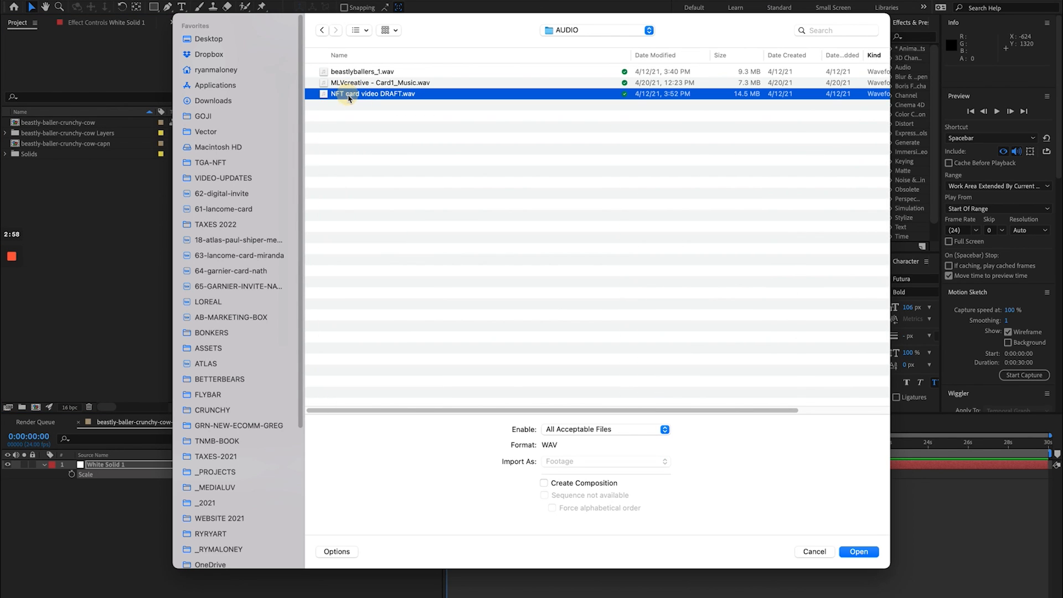
{"action": "key", "text": "space"}
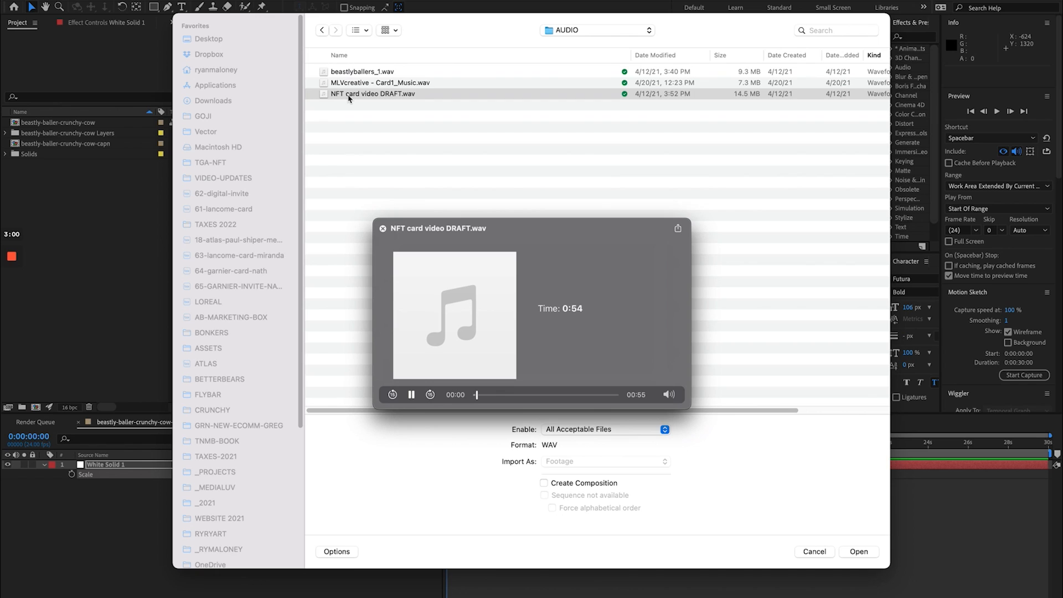
{"action": "key", "text": "space"}
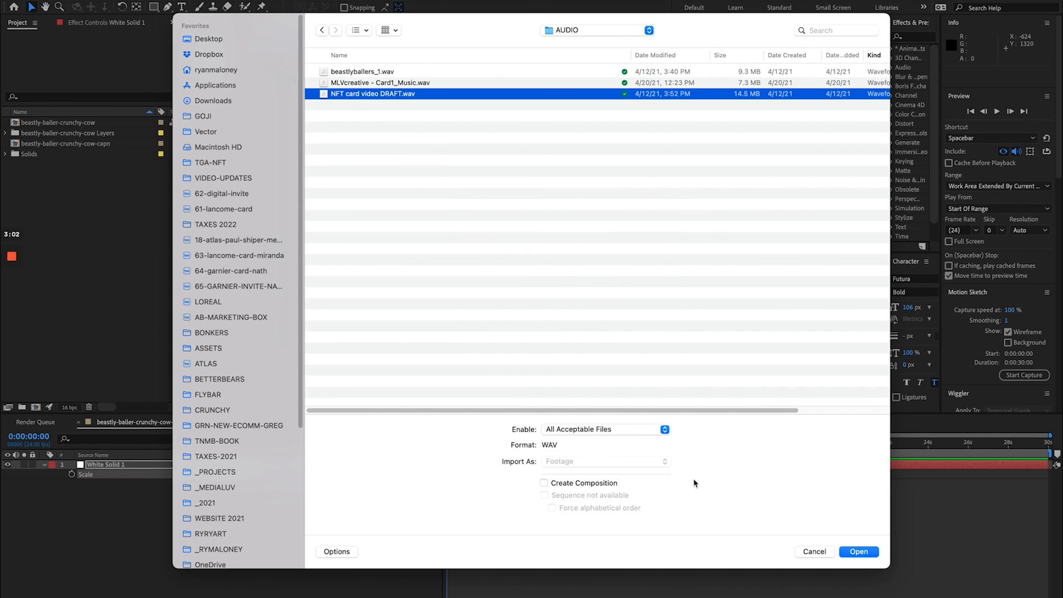
{"action": "left_click", "coordinate": [859, 552]}
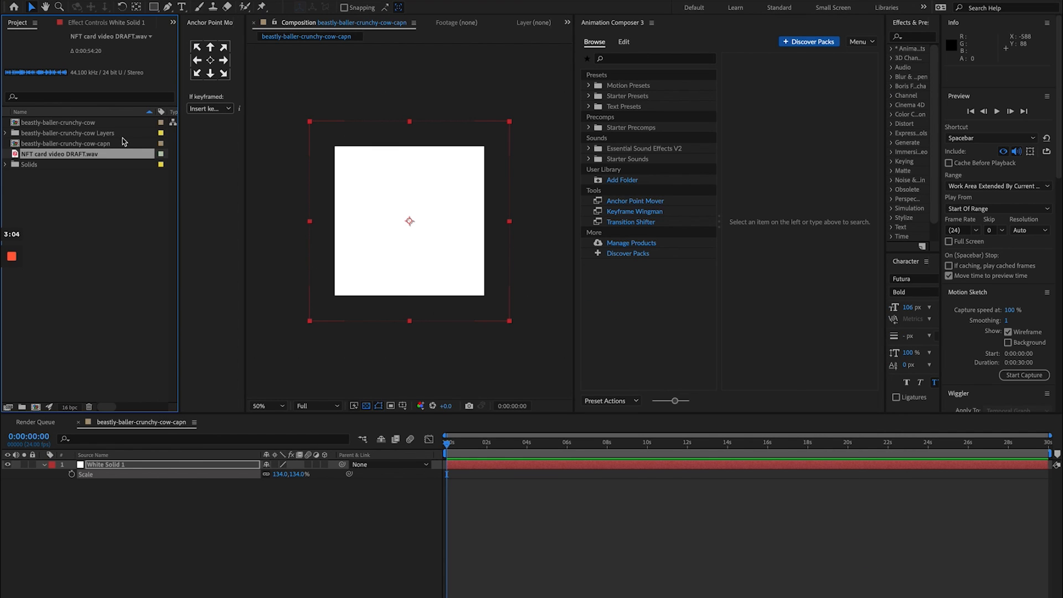
Step: Add the draft audio and the crunchy cow composition to the timeline, scaling the cow layer to about 36%
{"action": "left_click_drag", "start_coordinate": [15, 155], "coordinate": [125, 482]}
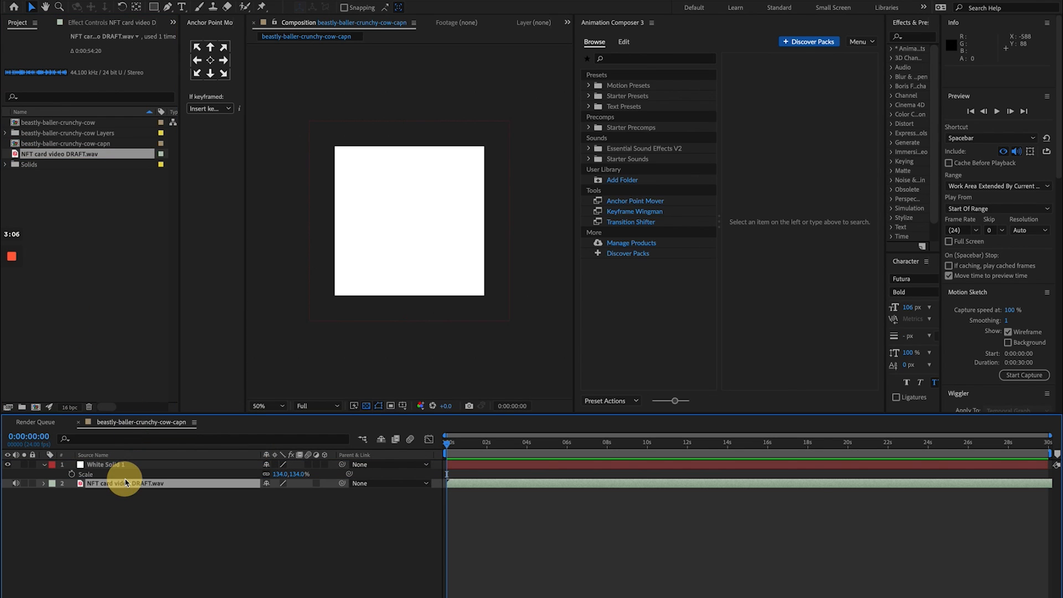
{"action": "left_click", "coordinate": [37, 147]}
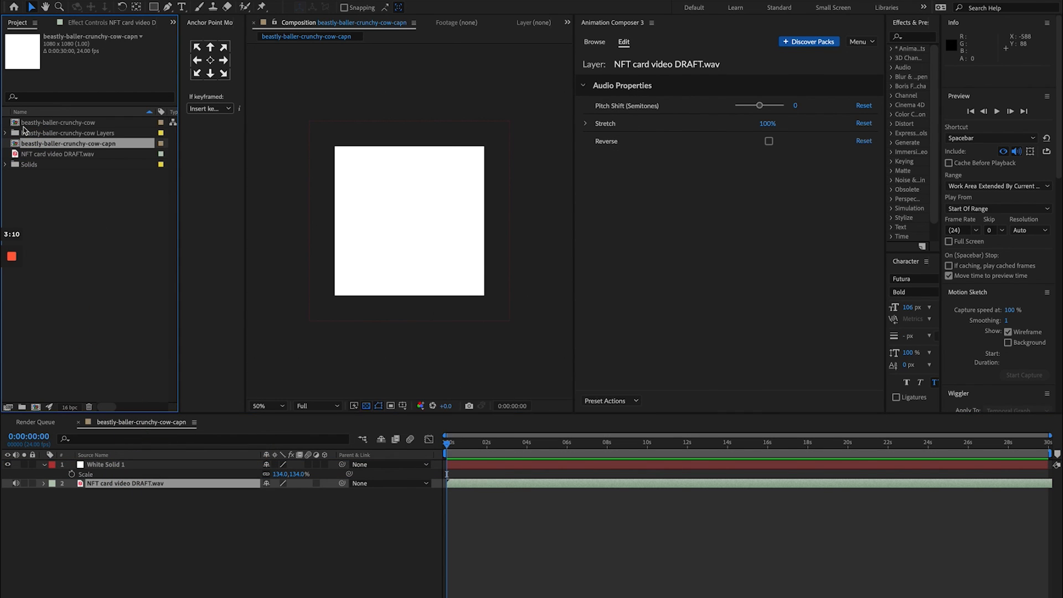
{"action": "left_click_drag", "start_coordinate": [23, 129], "coordinate": [125, 465]}
{"action": "key", "text": "s"}
{"action": "left_click_drag", "start_coordinate": [287, 474], "coordinate": [263, 474]}
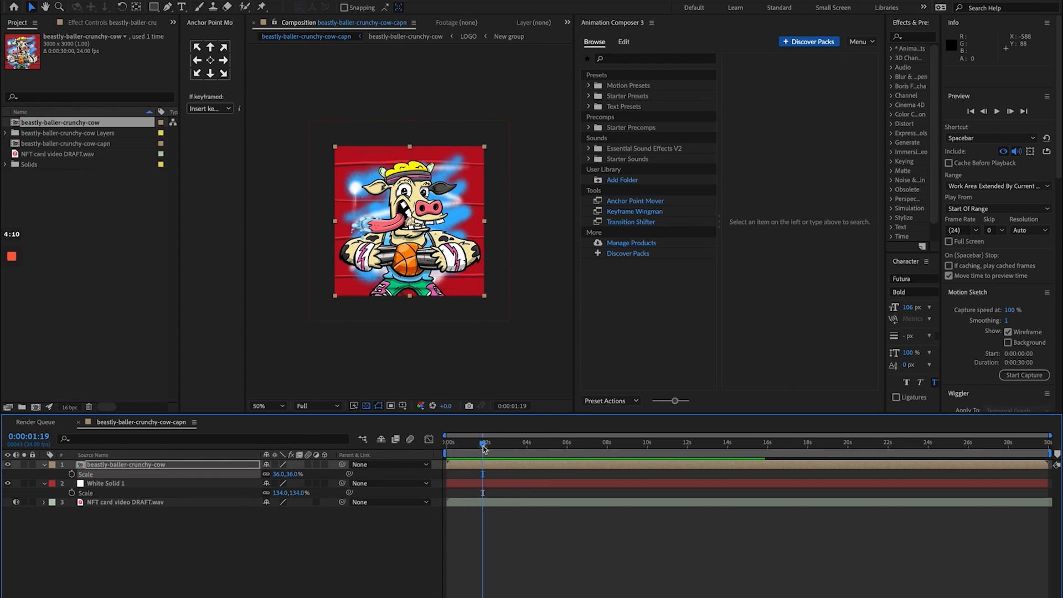
Step: Inside the crunchy cow comp, move SHADOW below the top four layers and apply an Animation Composer transition preset to them
{"action": "double_click", "coordinate": [486, 469]}
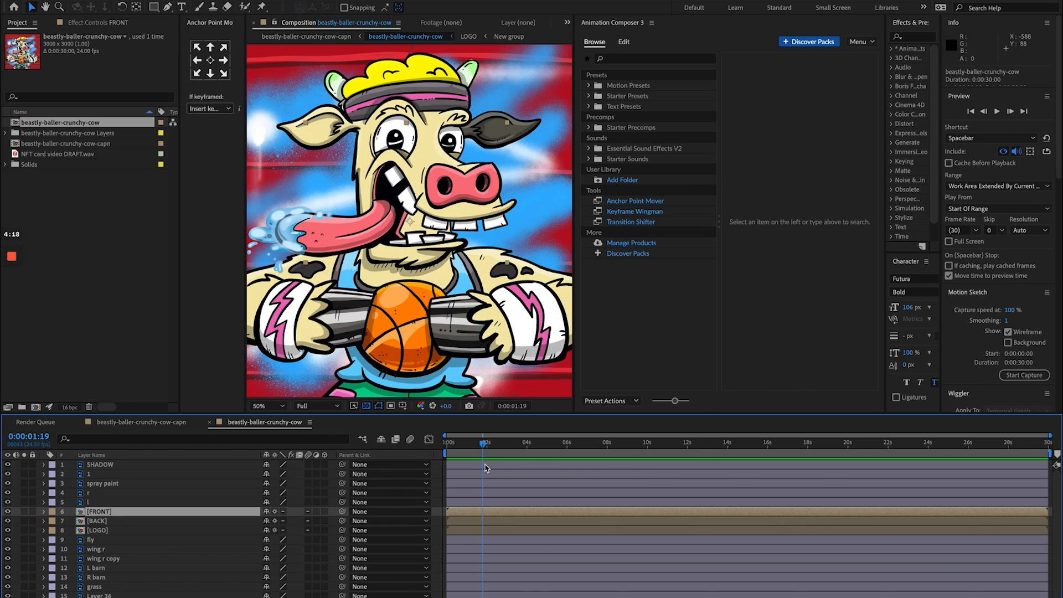
{"action": "left_click", "coordinate": [135, 465]}
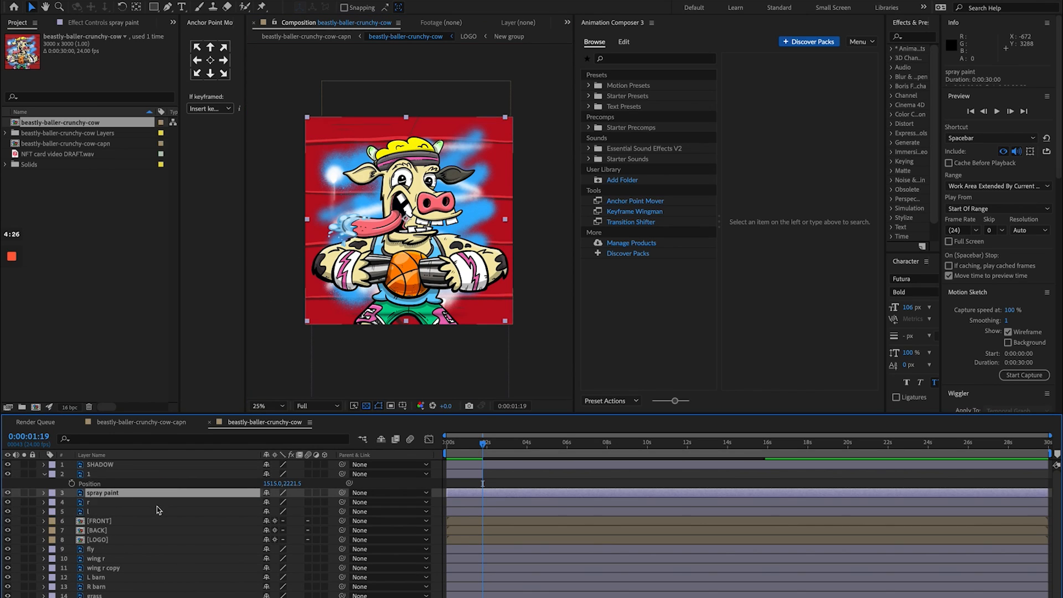
{"action": "key", "text": "ctrl+["}
{"action": "key", "text": "ctrl+["}
{"action": "key", "text": "ctrl+["}
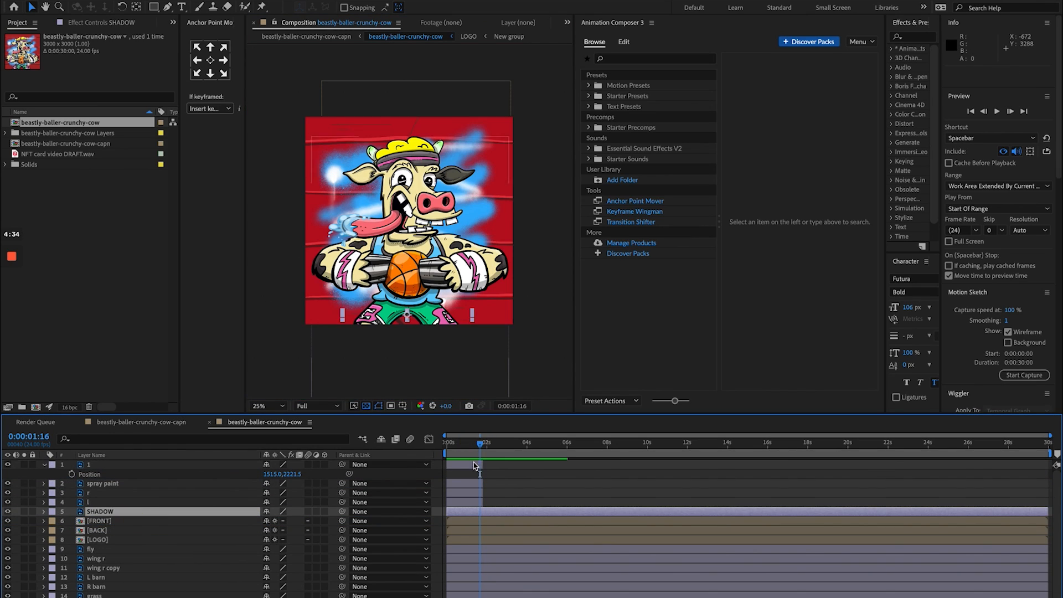
{"action": "left_click_drag", "start_coordinate": [476, 466], "coordinate": [487, 465]}
{"action": "left_click", "coordinate": [587, 59]}
{"action": "left_click", "coordinate": [637, 236]}
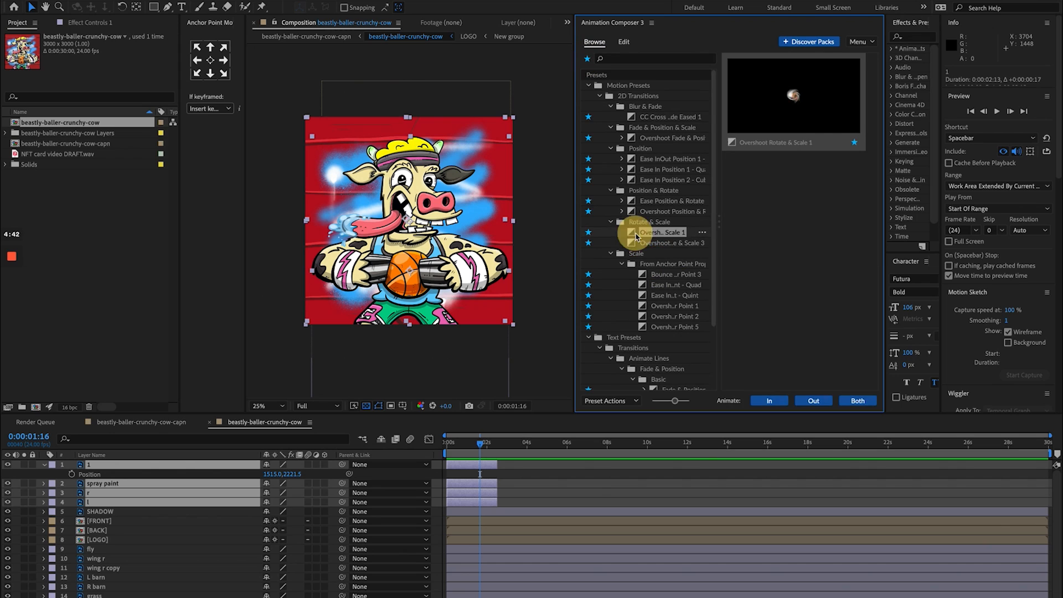
{"action": "double_click", "coordinate": [642, 294]}
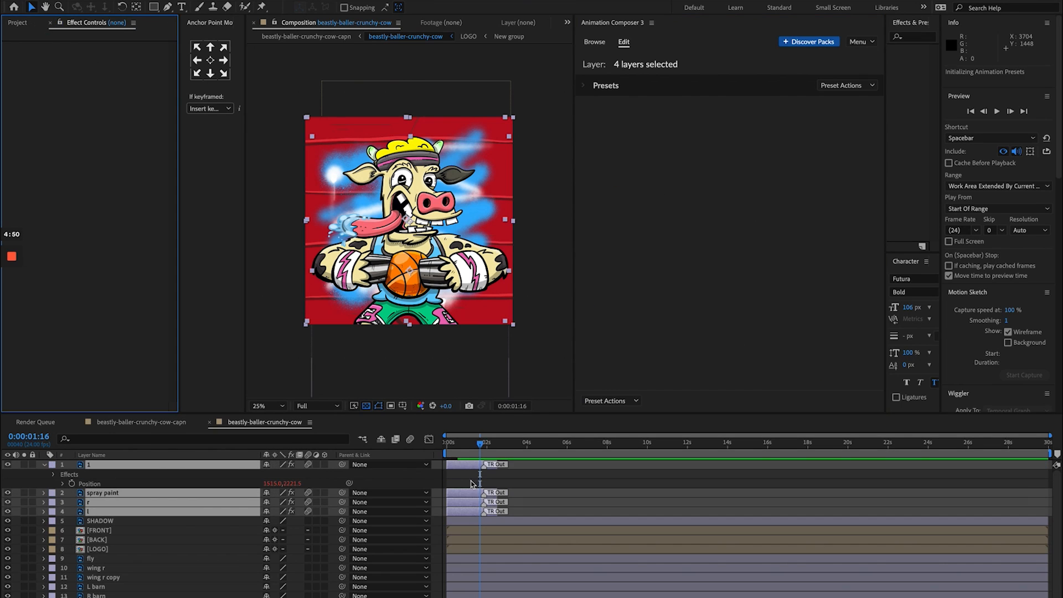
{"action": "left_click_drag", "start_coordinate": [481, 442], "coordinate": [485, 442]}
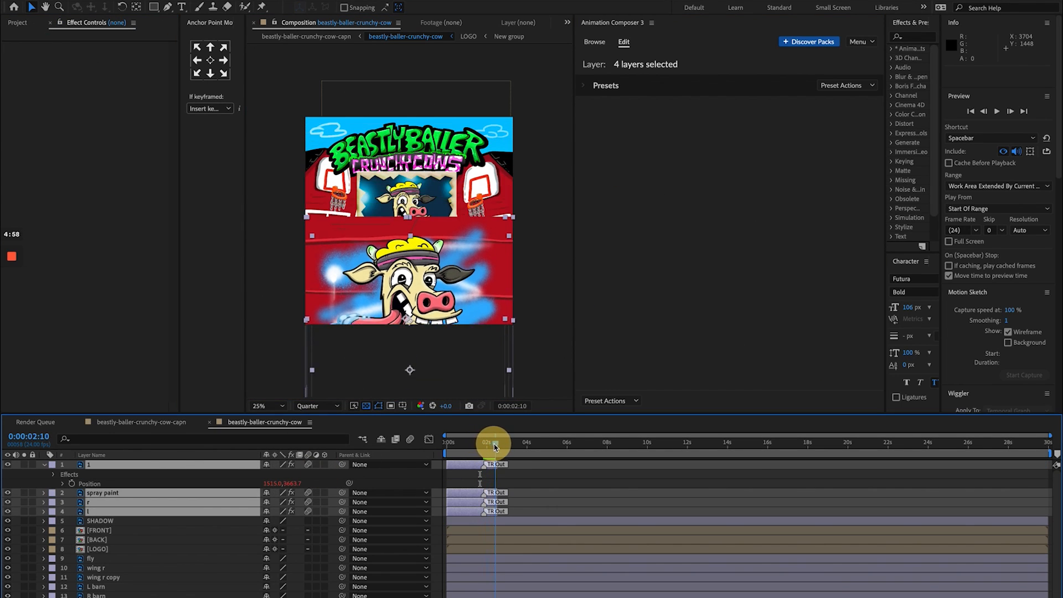
Step: Replace the r and l layers' out presets with a different ease-in position direction and preview it
{"action": "left_click", "coordinate": [180, 512]}
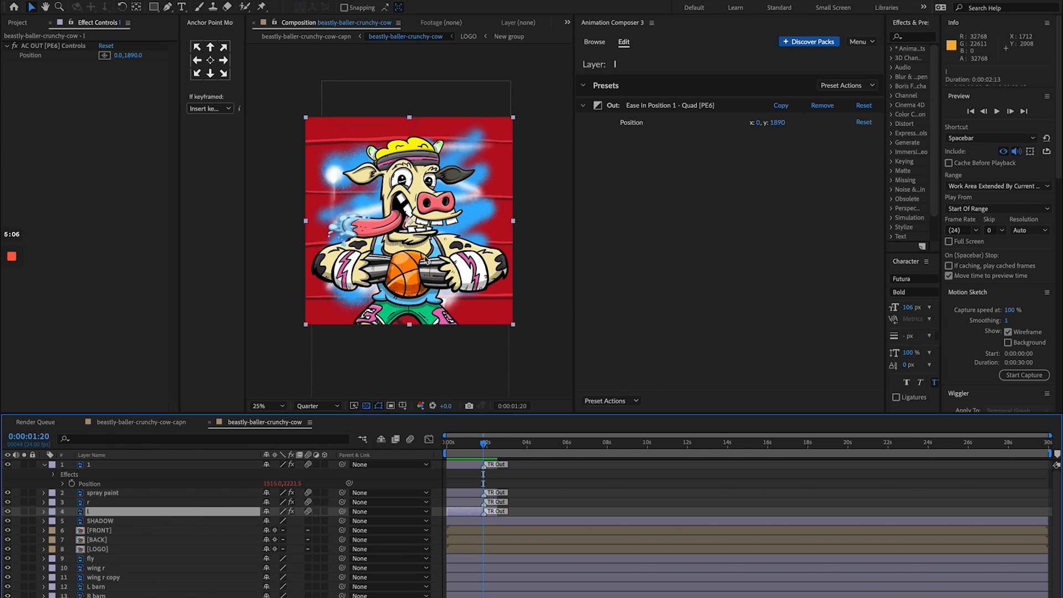
{"action": "left_click", "coordinate": [180, 501], "text": "shift"}
{"action": "left_click", "coordinate": [604, 400]}
{"action": "left_click", "coordinate": [681, 320]}
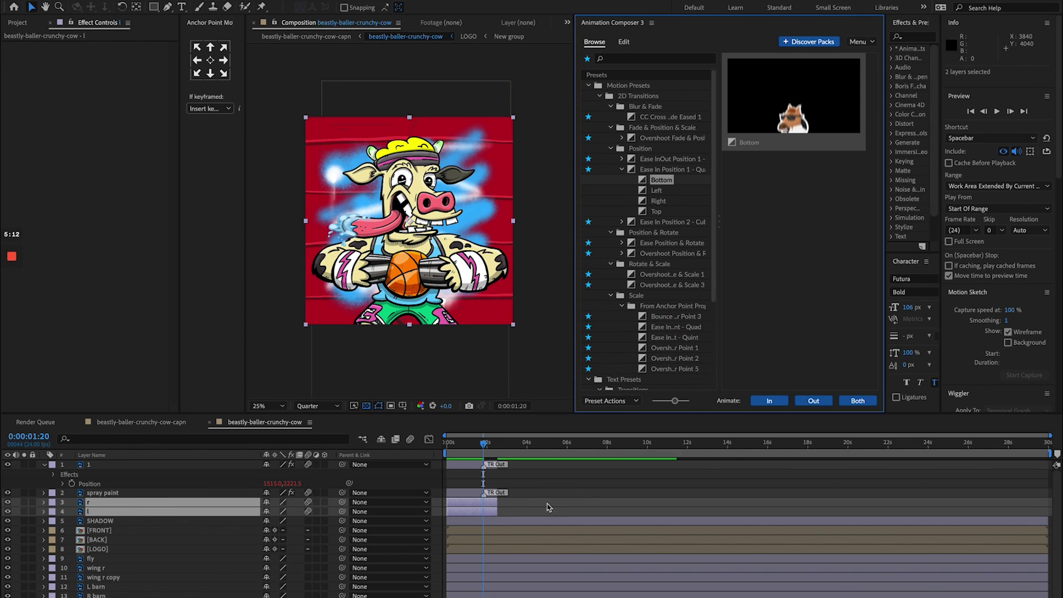
{"action": "left_click", "coordinate": [643, 201]}
{"action": "left_click", "coordinate": [809, 401]}
{"action": "left_click", "coordinate": [487, 446]}
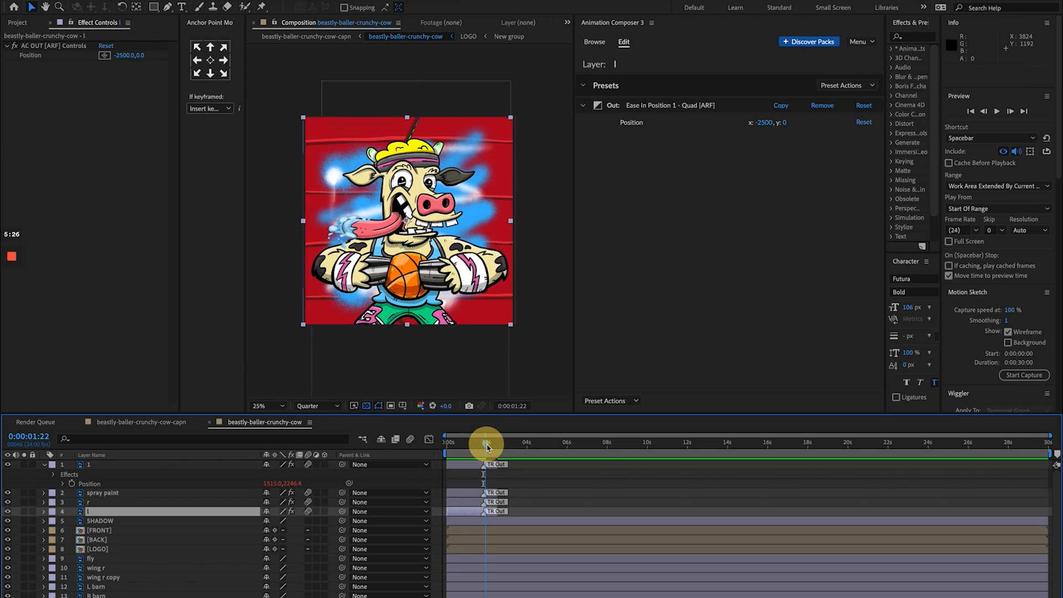
{"action": "left_click_drag", "start_coordinate": [487, 446], "coordinate": [482, 444]}
Step: Duplicate the spray paint layer
{"action": "left_click", "coordinate": [161, 498]}
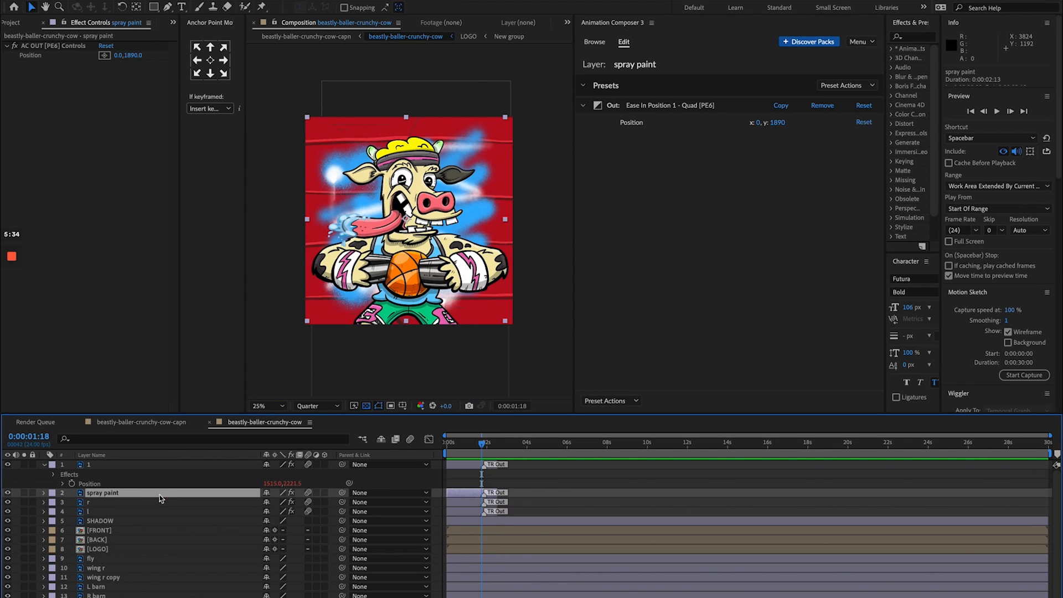
{"action": "key", "text": "ctrl+d"}
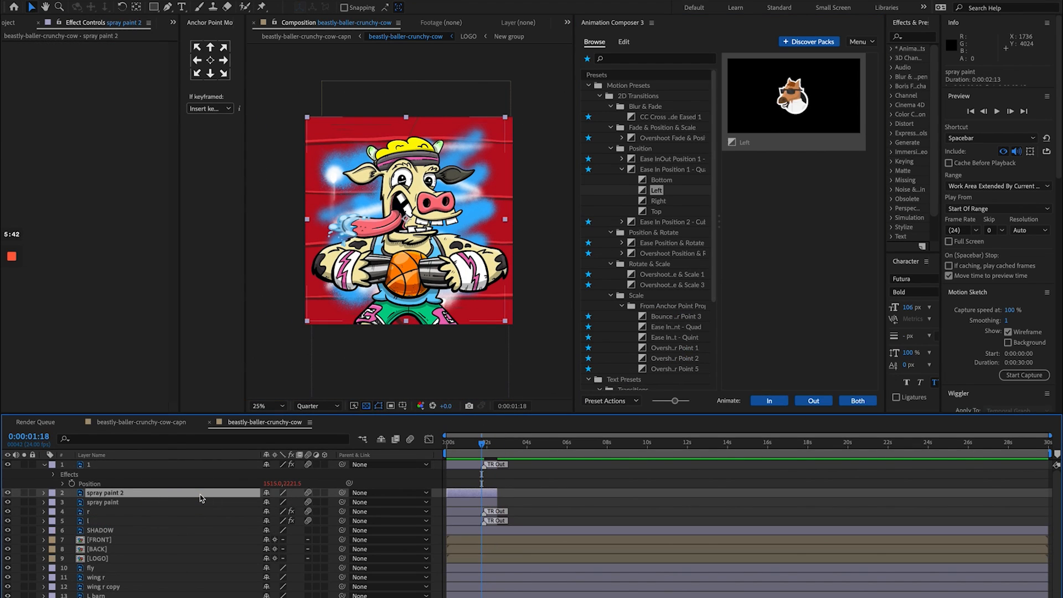
{"action": "left_click_drag", "start_coordinate": [178, 493], "coordinate": [176, 505]}
Step: Show the Track Matte column and set spray paint 2 to a plain Alpha Matte after trying inverted and luma
{"action": "key", "text": "F4"}
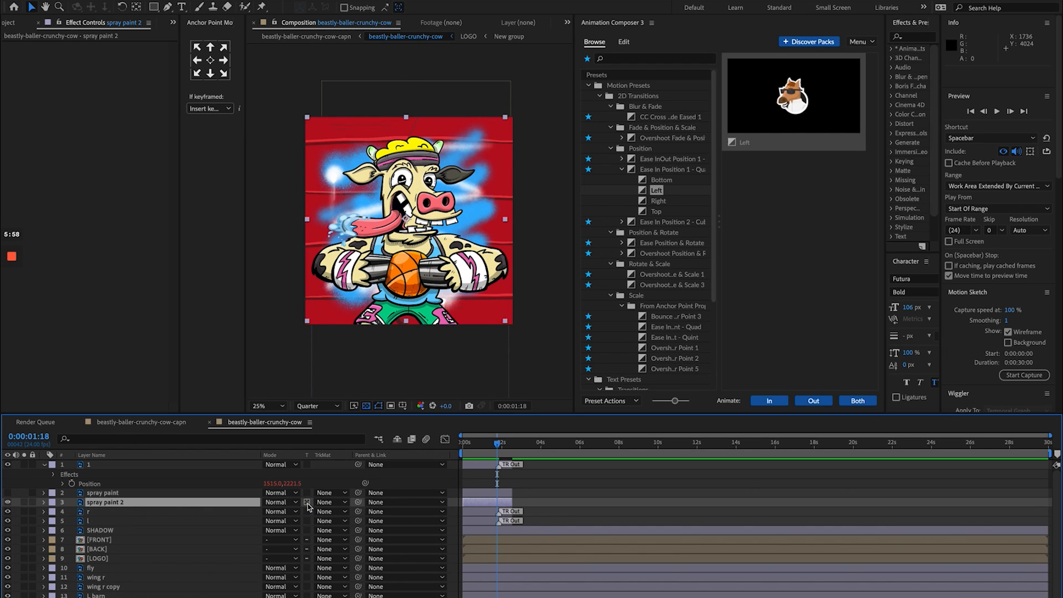
{"action": "left_click", "coordinate": [330, 502]}
{"action": "left_click", "coordinate": [375, 491]}
{"action": "left_click", "coordinate": [332, 502]}
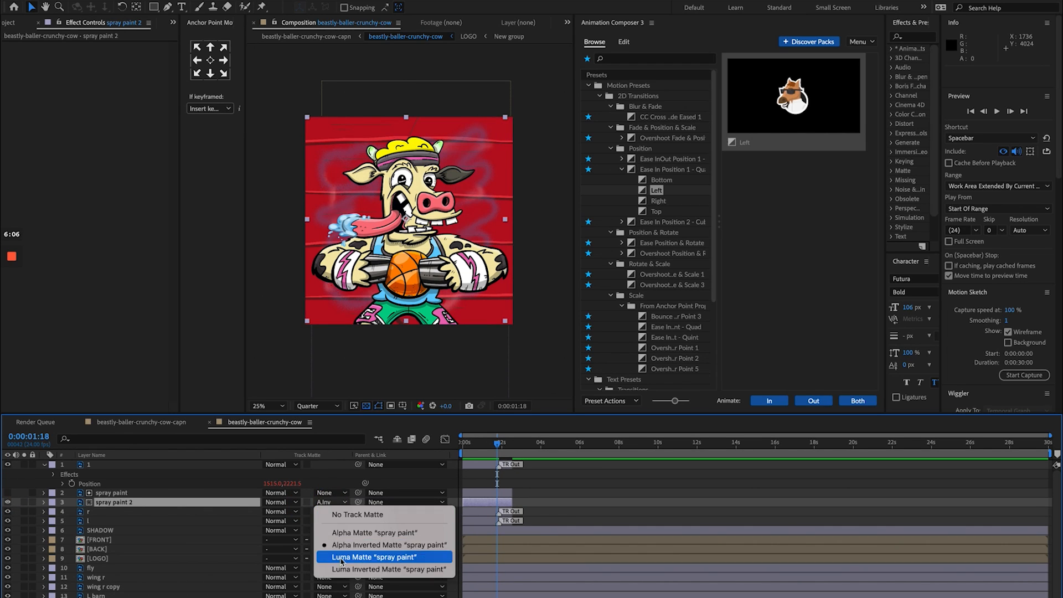
{"action": "left_click", "coordinate": [341, 557]}
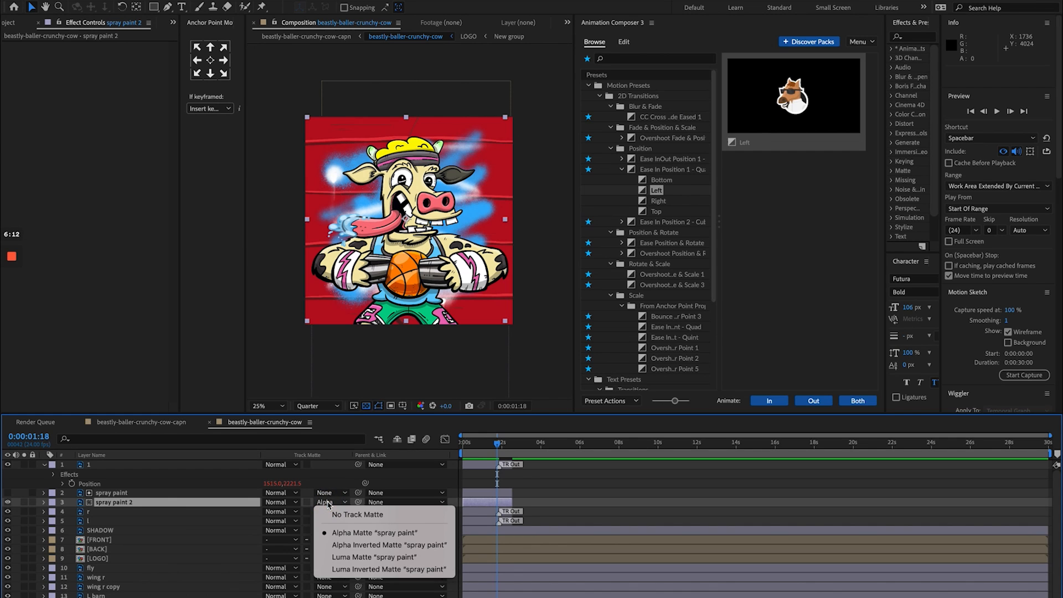
{"action": "left_click", "coordinate": [326, 565]}
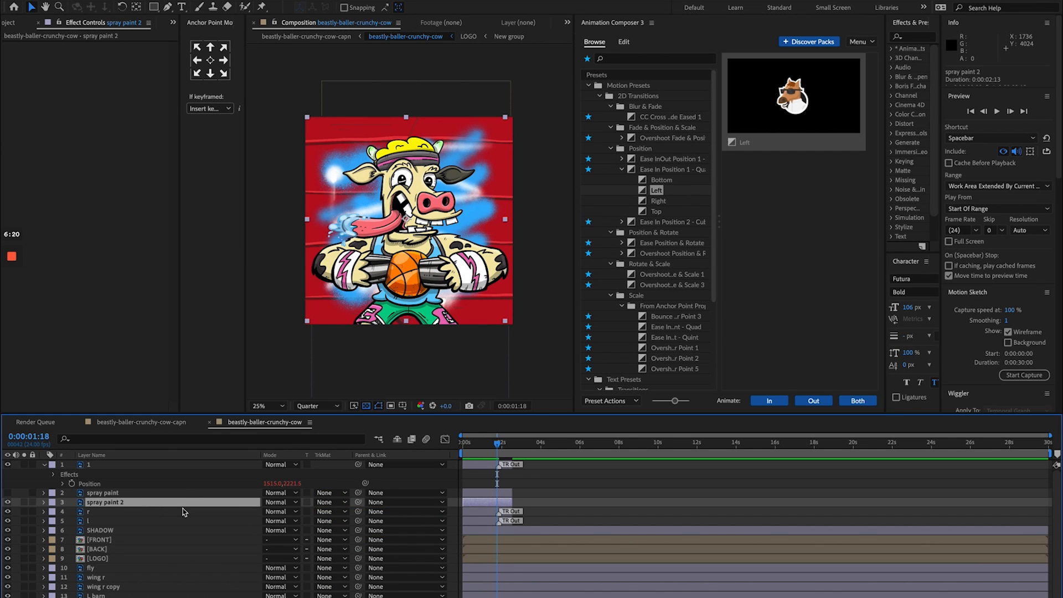
Step: Move spray paint 2 below the r layer and preview the animation around 1:20
{"action": "left_click_drag", "start_coordinate": [239, 506], "coordinate": [238, 519]}
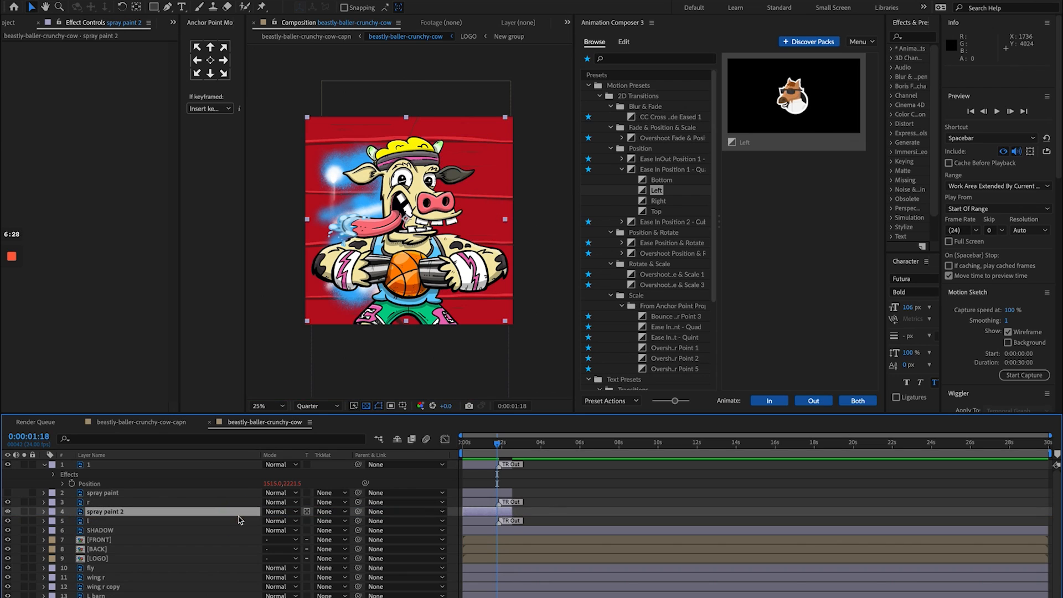
{"action": "left_click_drag", "start_coordinate": [499, 441], "coordinate": [500, 449]}
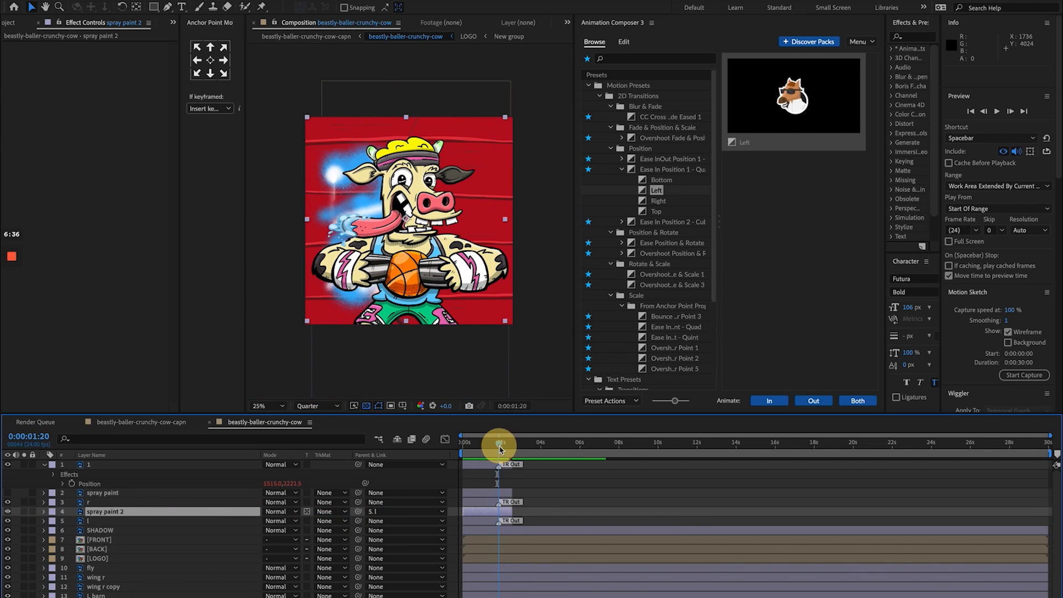
{"action": "mouse_move", "coordinate": [498, 441]}
{"action": "left_mouse_down"}
{"action": "mouse_move", "coordinate": [507, 443]}
{"action": "mouse_move", "coordinate": [487, 444]}
{"action": "left_mouse_up"}
Step: Duplicate the r layer and make spray paint use the layer above as its alpha matte
{"action": "left_click", "coordinate": [96, 491]}
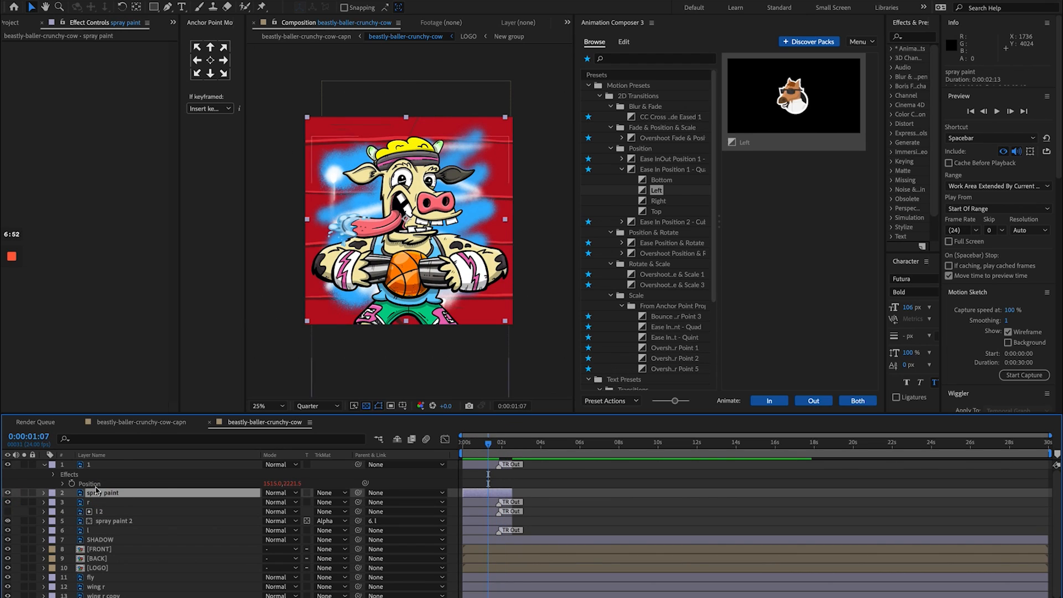
{"action": "left_click", "coordinate": [226, 503]}
{"action": "left_click", "coordinate": [219, 494]}
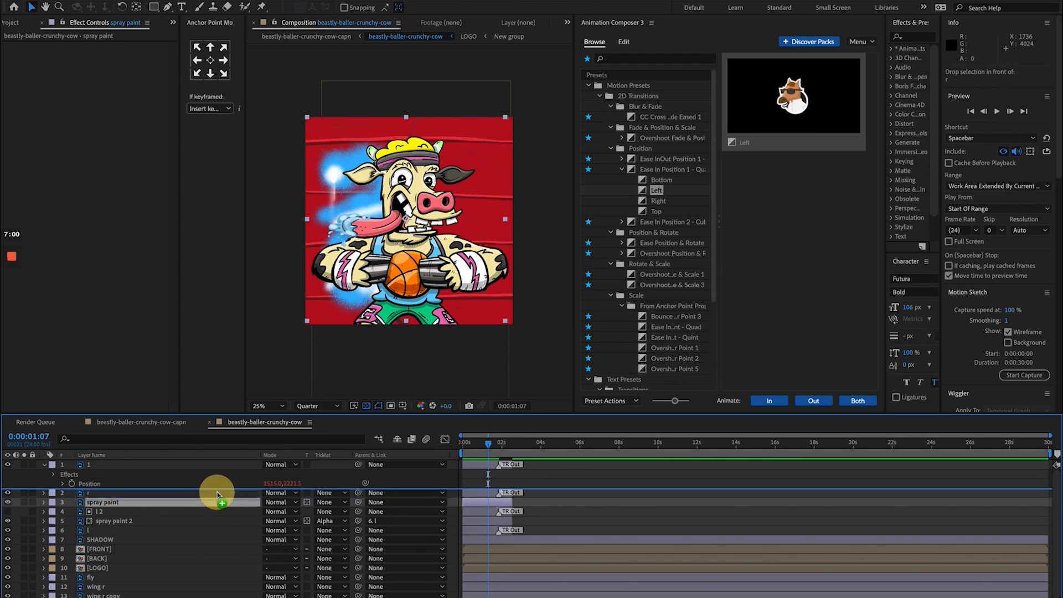
{"action": "key", "text": "ctrl+v"}
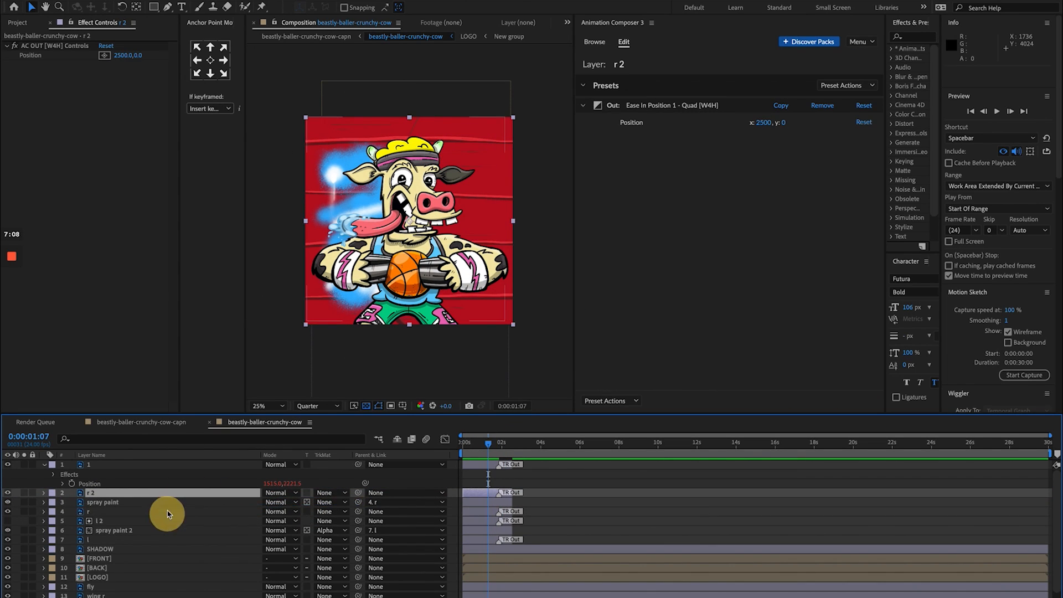
{"action": "left_click", "coordinate": [166, 503]}
{"action": "left_click", "coordinate": [336, 502]}
{"action": "left_click", "coordinate": [349, 530]}
Step: Duplicate the seven transition layers and shift the copies later to about 9 s
{"action": "mouse_move", "coordinate": [499, 444]}
{"action": "left_mouse_down"}
{"action": "mouse_move", "coordinate": [508, 450]}
{"action": "mouse_move", "coordinate": [462, 451]}
{"action": "mouse_move", "coordinate": [644, 470]}
{"action": "mouse_move", "coordinate": [711, 463]}
{"action": "left_mouse_up"}
{"action": "key", "text": "ctrl+d"}
{"action": "left_click", "coordinate": [742, 444]}
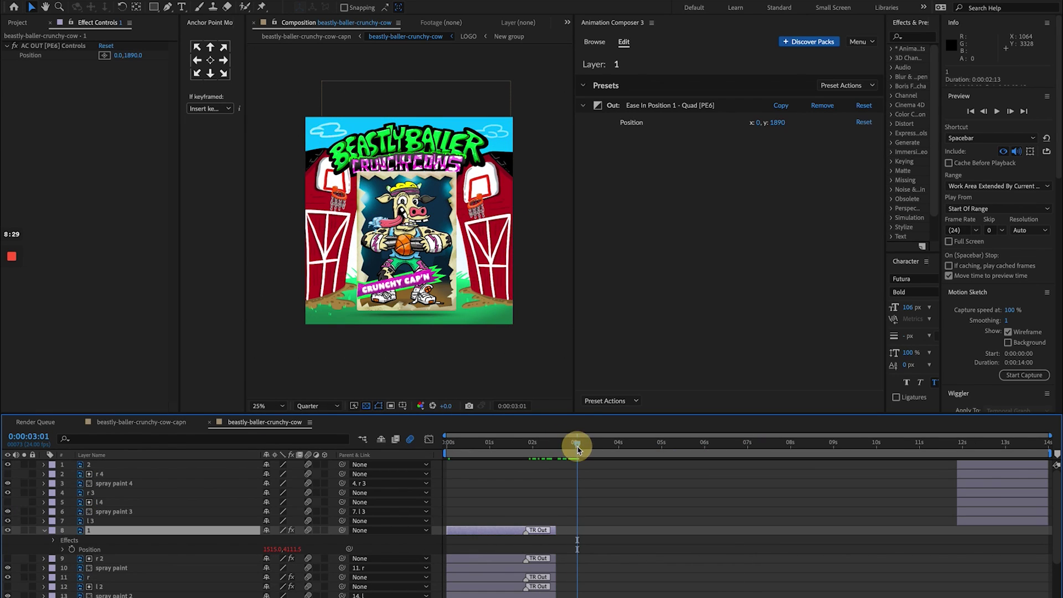
{"action": "scroll", "coordinate": [525, 484], "scroll_direction": "down", "scroll_amount": 3}
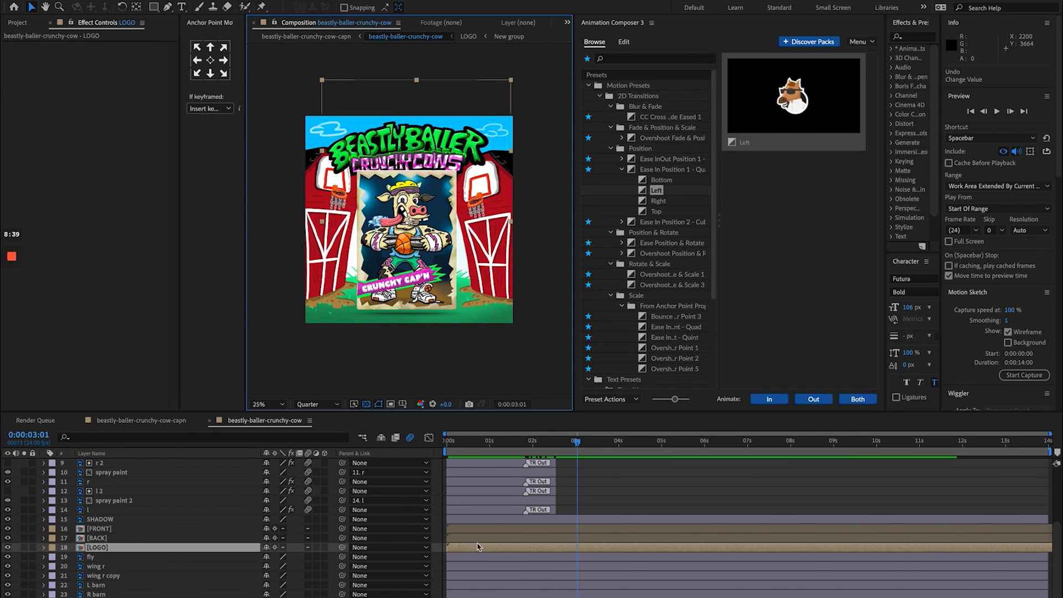
Step: Select the LOGO, fly and FRONT layers to reach FRONT's orientation and rotation settings
{"action": "left_click", "coordinate": [578, 547]}
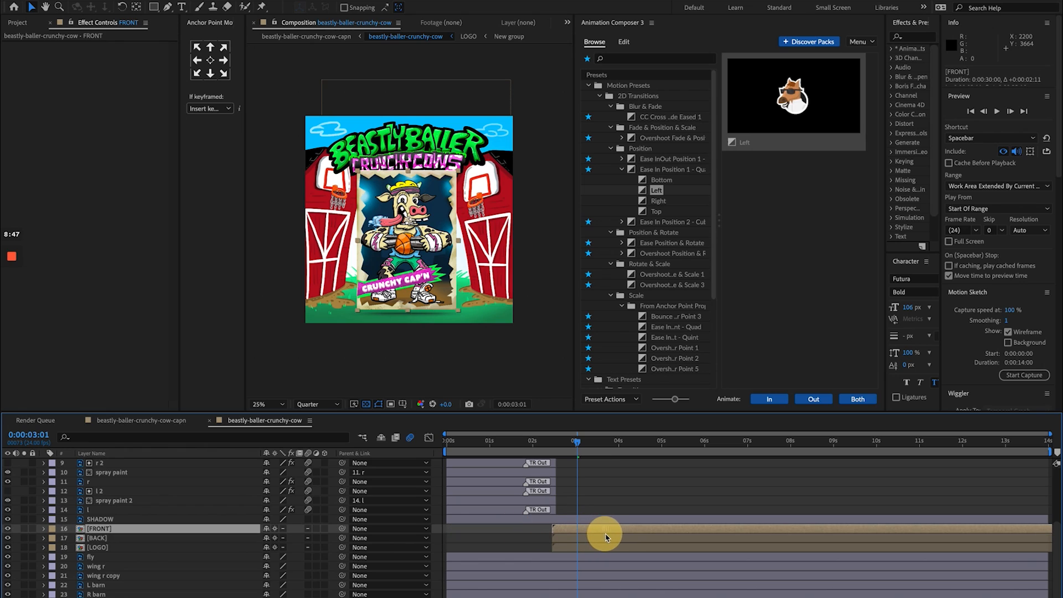
{"action": "left_click", "coordinate": [148, 461]}
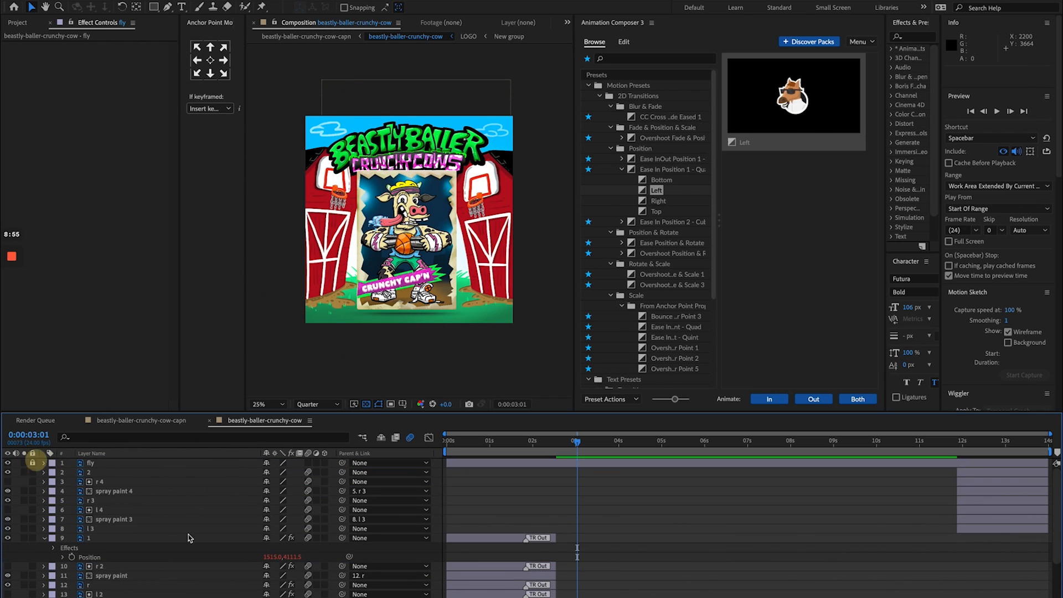
{"action": "left_click", "coordinate": [213, 540]}
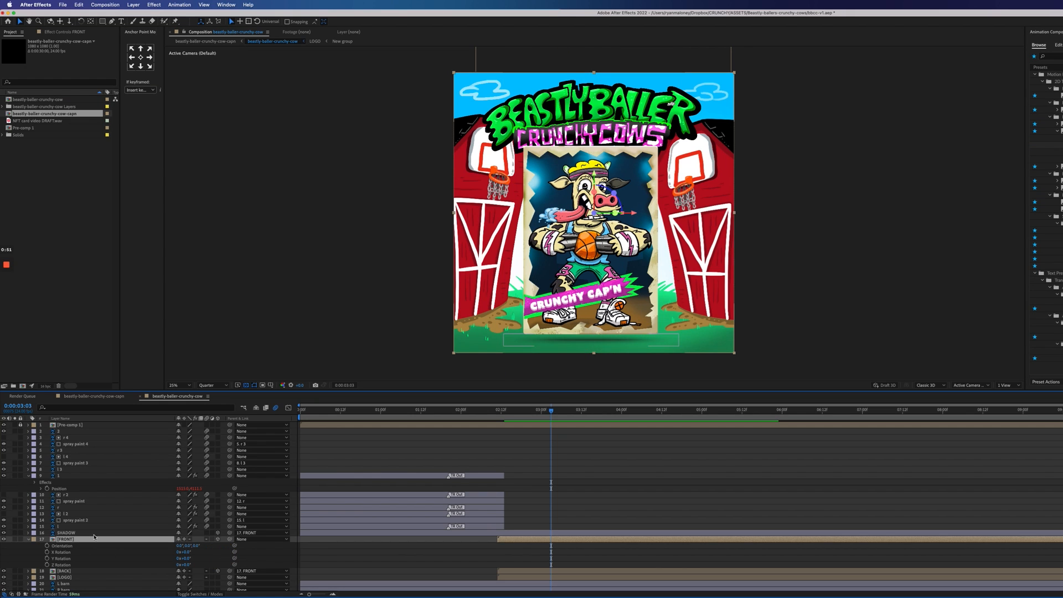
Step: Check the FRONT layer's 3D material settings and peek into its precomposition
{"action": "key", "text": "shift+a"}
{"action": "key", "text": "shift+a"}
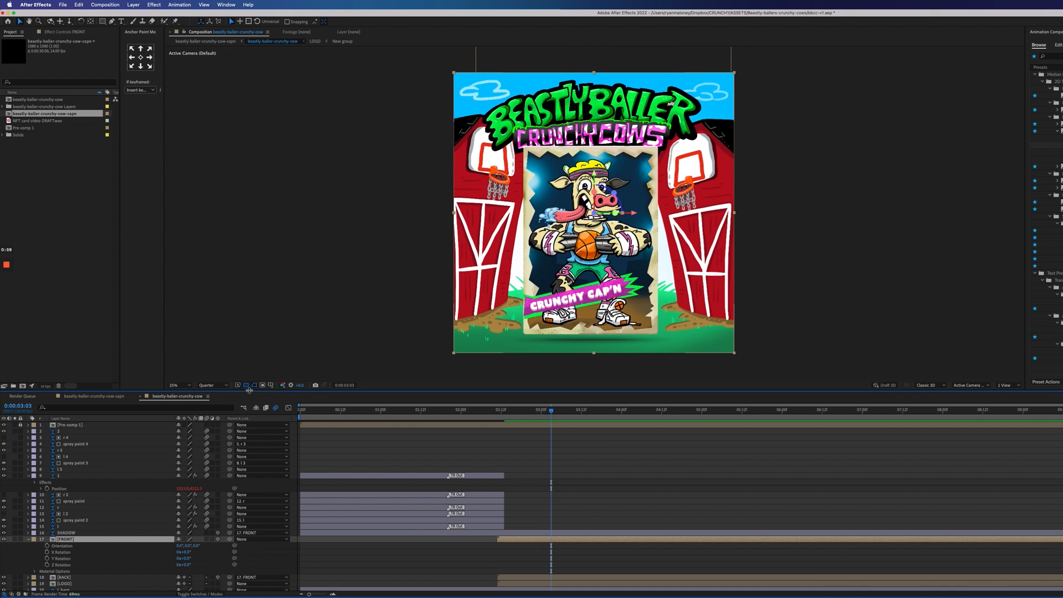
{"action": "left_click_drag", "start_coordinate": [249, 389], "coordinate": [250, 331]}
{"action": "key", "text": "shift+a"}
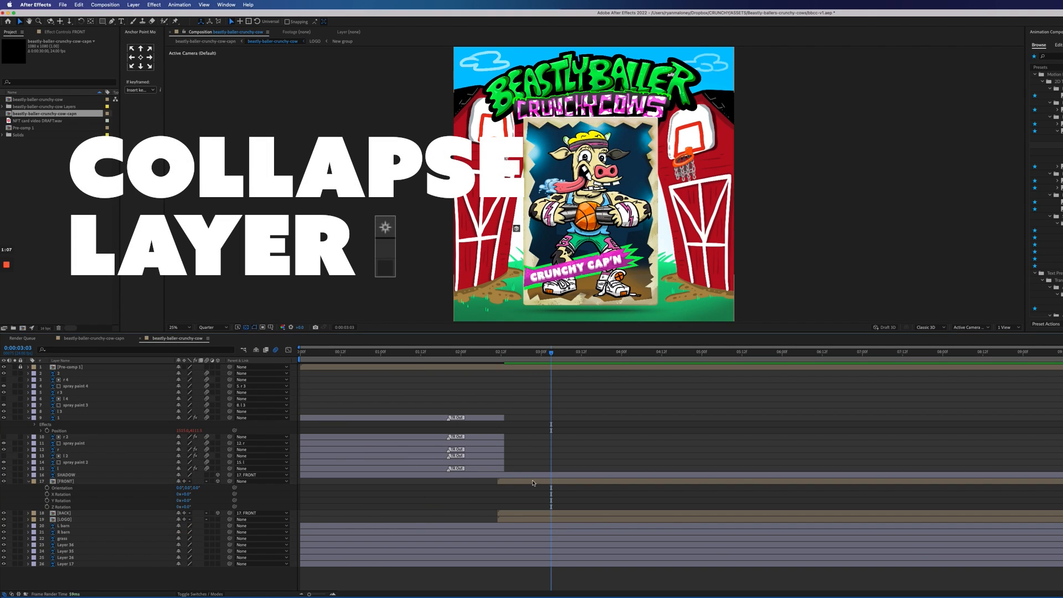
{"action": "double_click", "coordinate": [534, 483]}
{"action": "left_click", "coordinate": [171, 338]}
Step: In the BACK comp, reshape the signature layer's mask to hide the black bar
{"action": "double_click", "coordinate": [532, 515]}
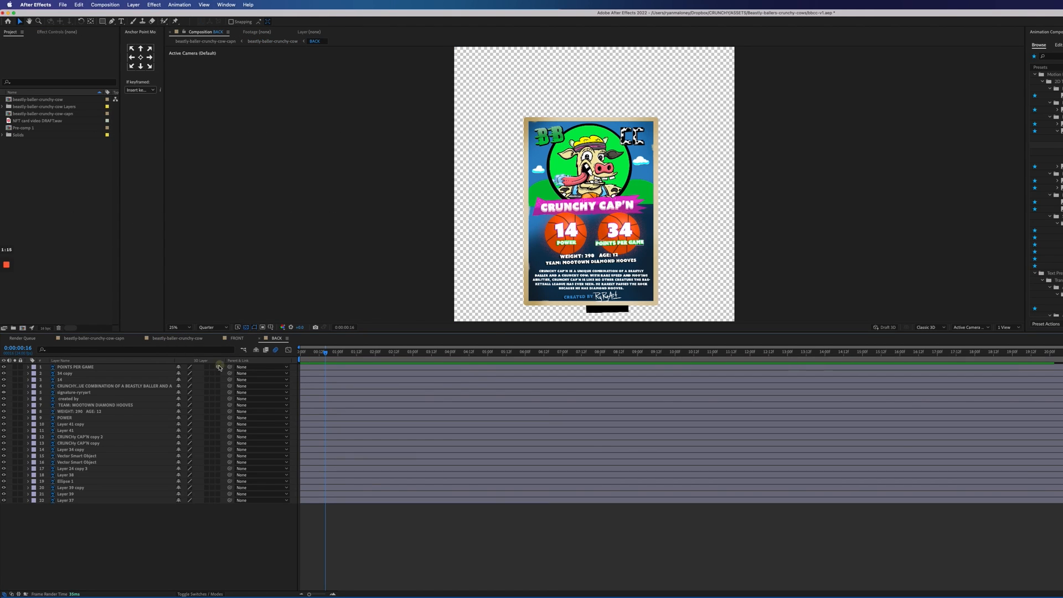
{"action": "left_click", "coordinate": [606, 309]}
{"action": "key", "text": "q"}
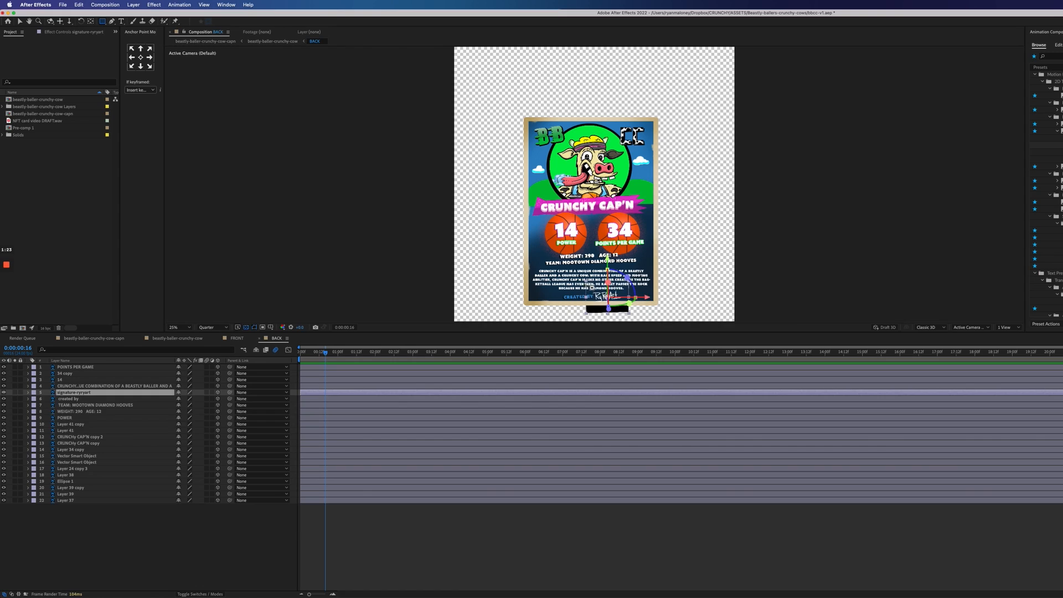
{"action": "left_click_drag", "start_coordinate": [640, 278], "coordinate": [525, 330]}
{"action": "left_click", "coordinate": [178, 339]}
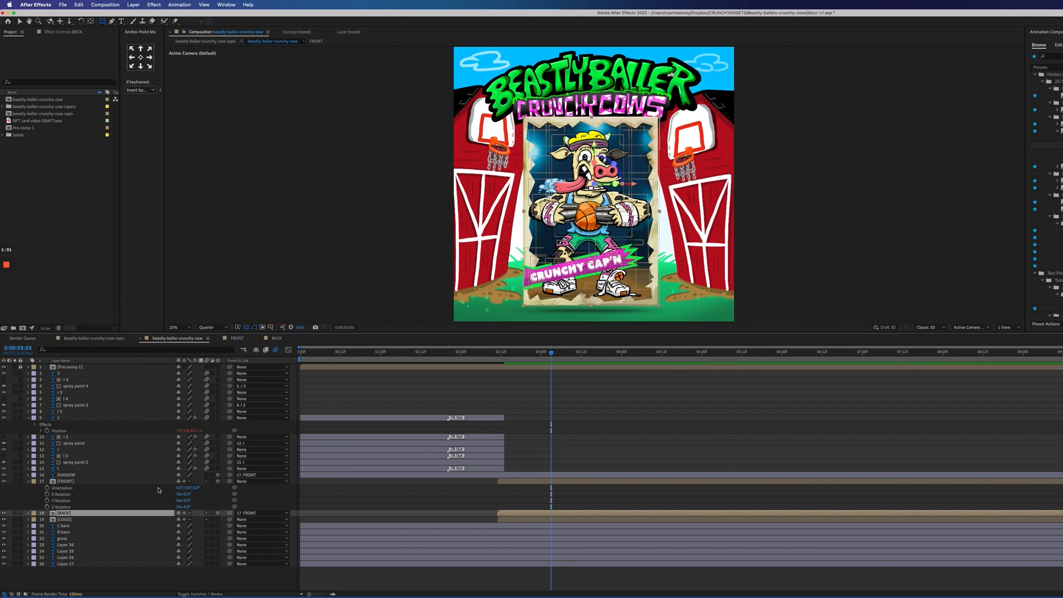
Step: Rotate the FRONT card around its Y axis and shift the BACK card's position
{"action": "left_click_drag", "start_coordinate": [187, 501], "coordinate": [249, 501]}
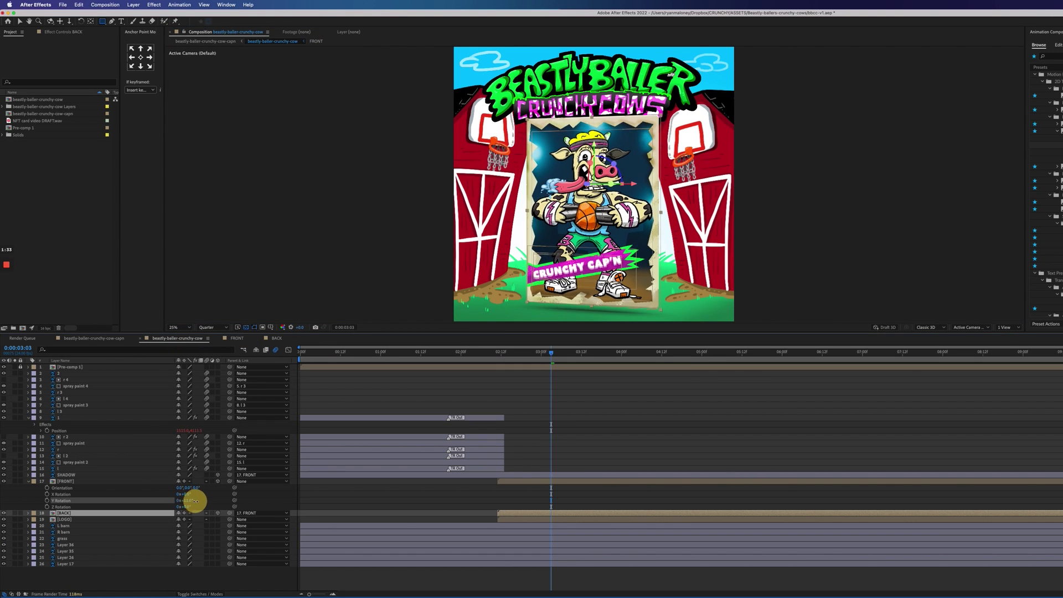
{"action": "left_click", "coordinate": [131, 513]}
{"action": "key", "text": "p"}
{"action": "left_click_drag", "start_coordinate": [206, 520], "coordinate": [324, 516]}
Step: Hide FRONT, turn BACK's Y rotation to face forward and trim FRONT's out-point to the current time
{"action": "key", "text": "ctrl+z"}
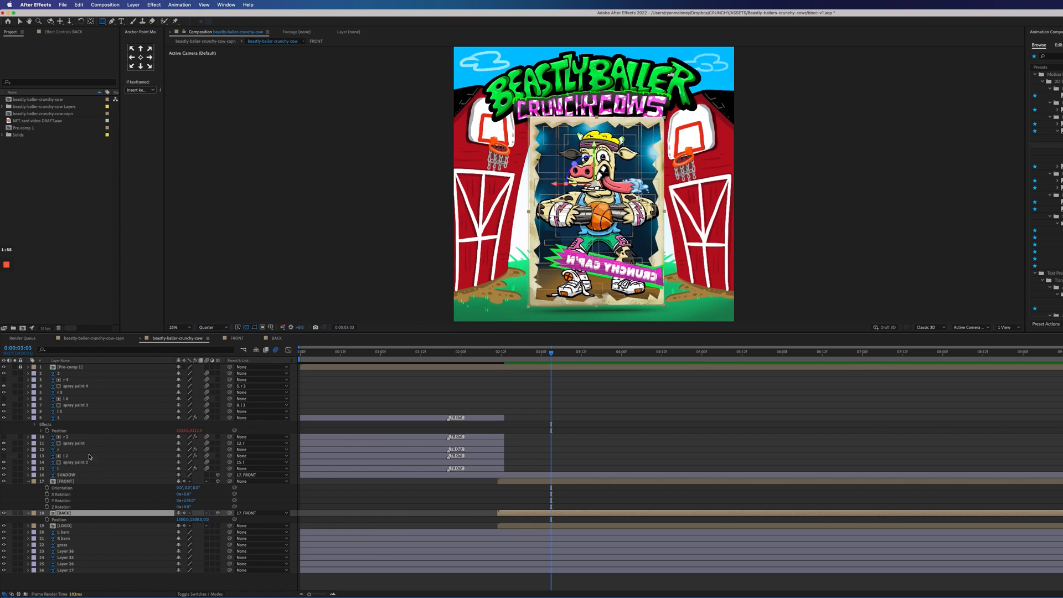
{"action": "left_click", "coordinate": [79, 481]}
{"action": "left_click", "coordinate": [3, 480]}
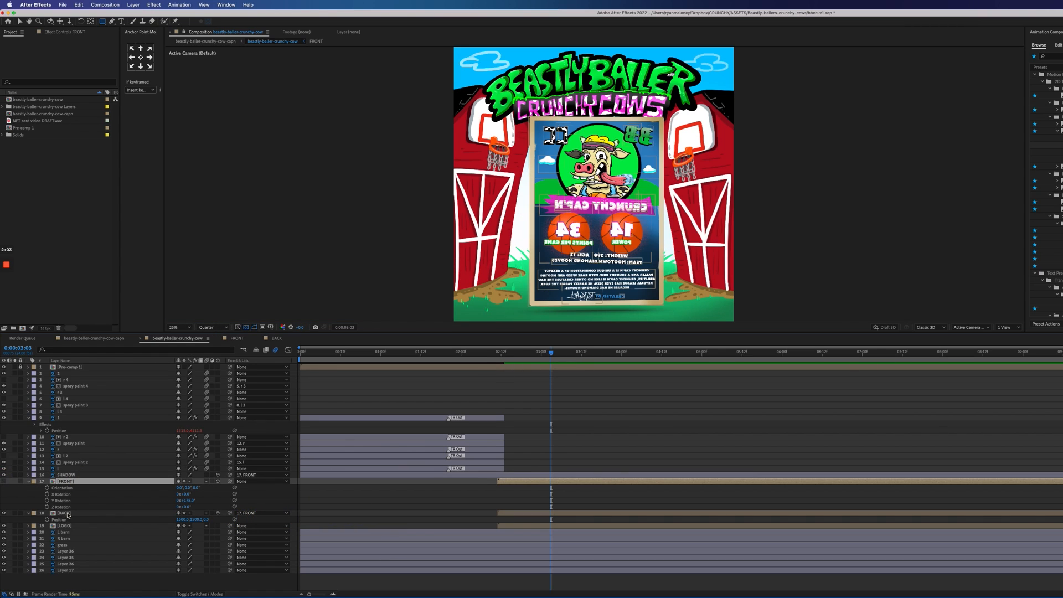
{"action": "key", "text": "r"}
{"action": "left_click_drag", "start_coordinate": [184, 533], "coordinate": [528, 348]}
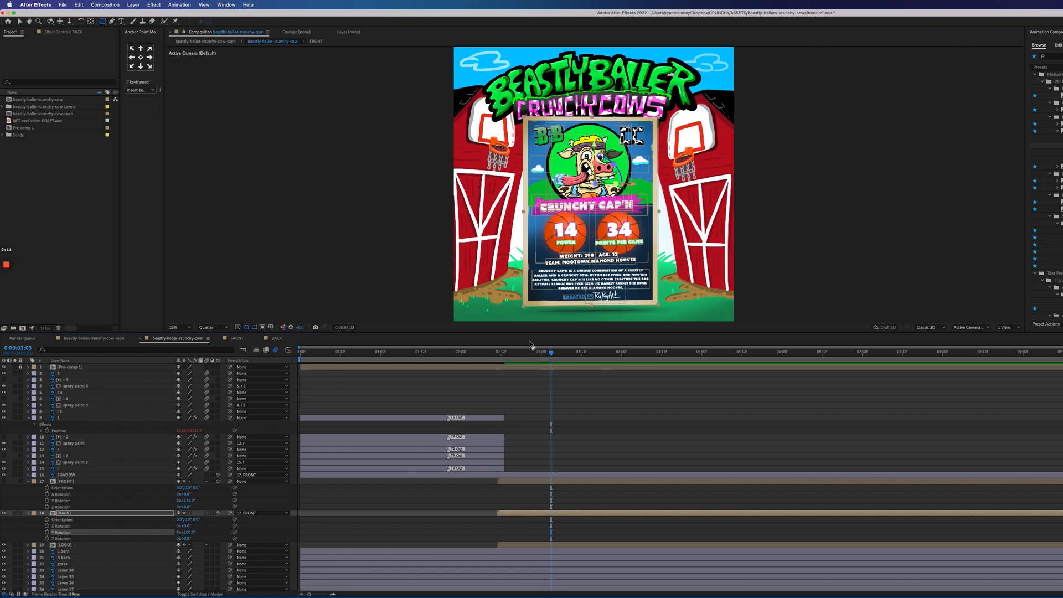
{"action": "left_click_drag", "start_coordinate": [184, 500], "coordinate": [249, 500]}
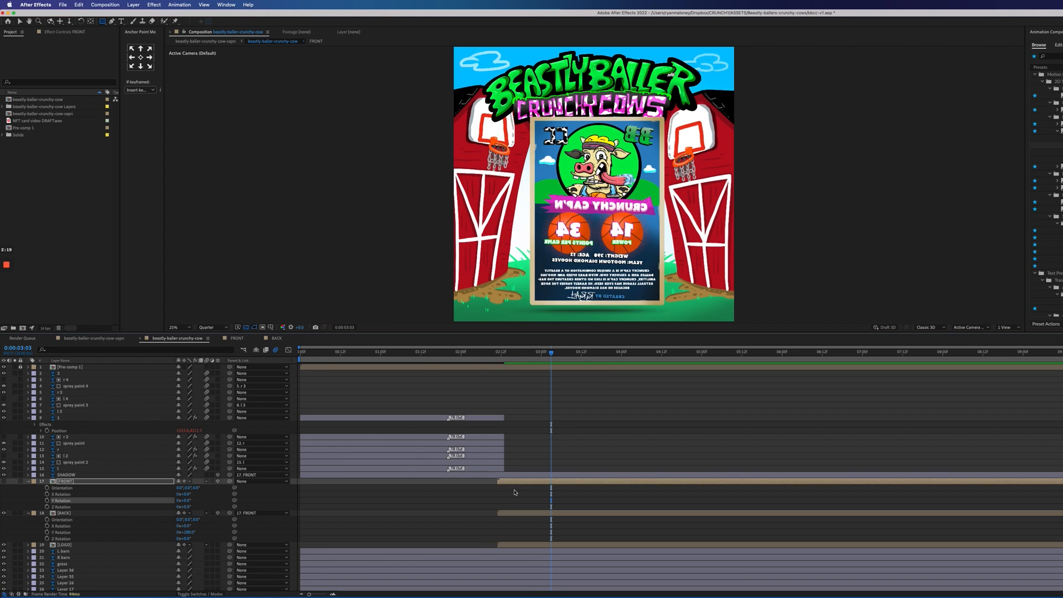
{"action": "key", "text": "alt+bracketright"}
Step: Nudge the BACK card's position slightly left at the chosen frame
{"action": "left_click", "coordinate": [561, 510]}
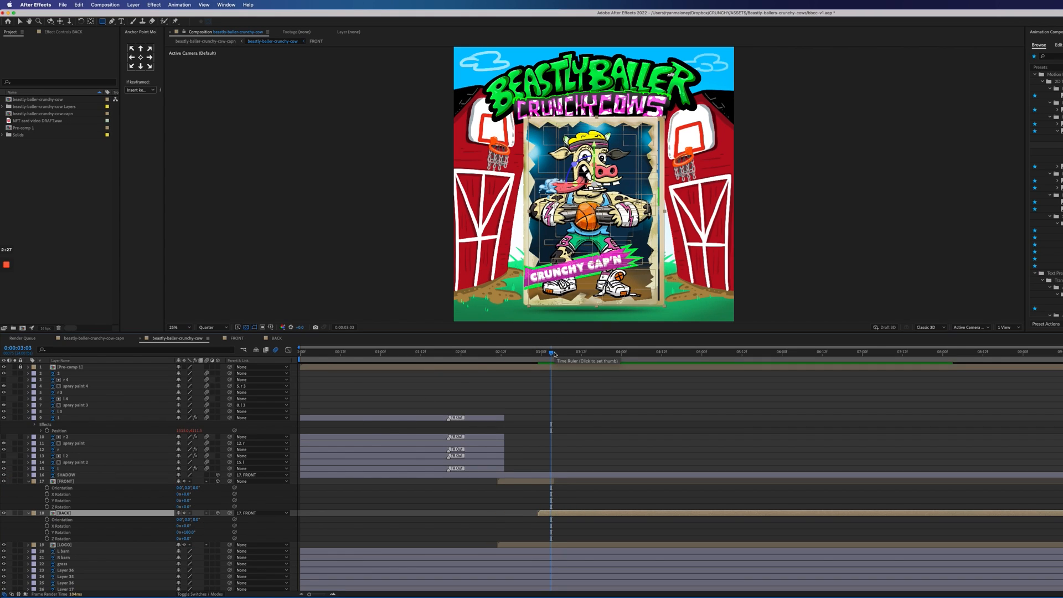
{"action": "left_click", "coordinate": [554, 353]}
{"action": "key", "text": "p"}
{"action": "left_click", "coordinate": [174, 519]}
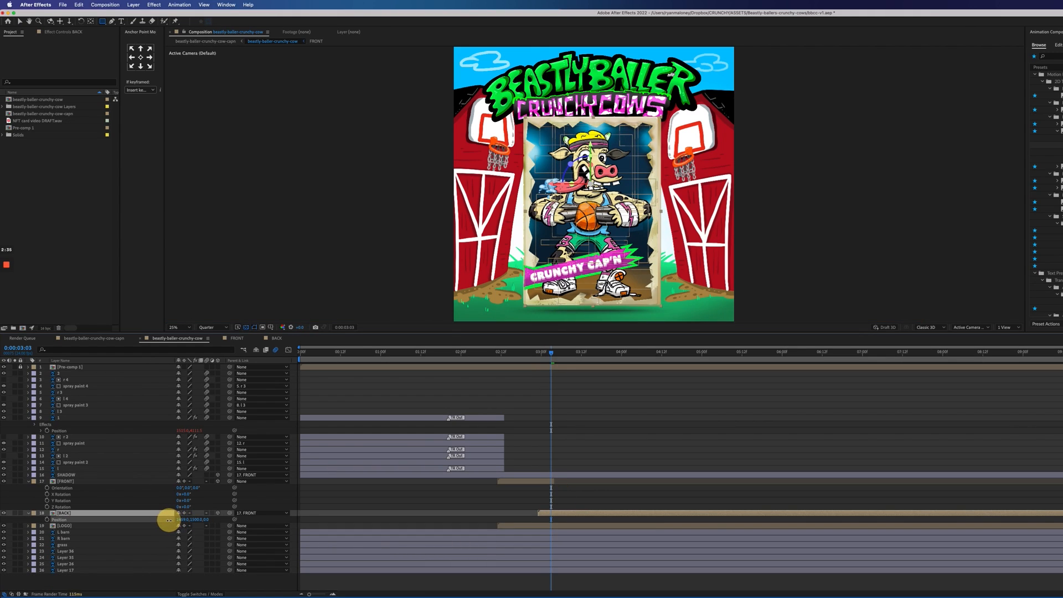
{"action": "left_click_drag", "start_coordinate": [168, 521], "coordinate": [160, 521]}
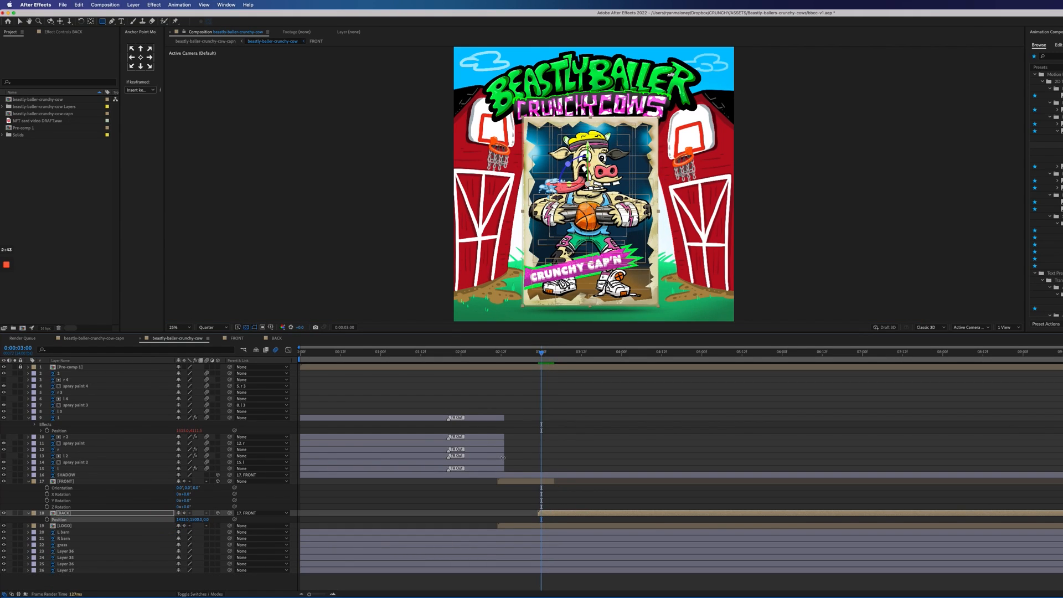
Step: Solo the card to hide the barn and logo, and reveal FRONT's position and scale properties
{"action": "left_click", "coordinate": [573, 483]}
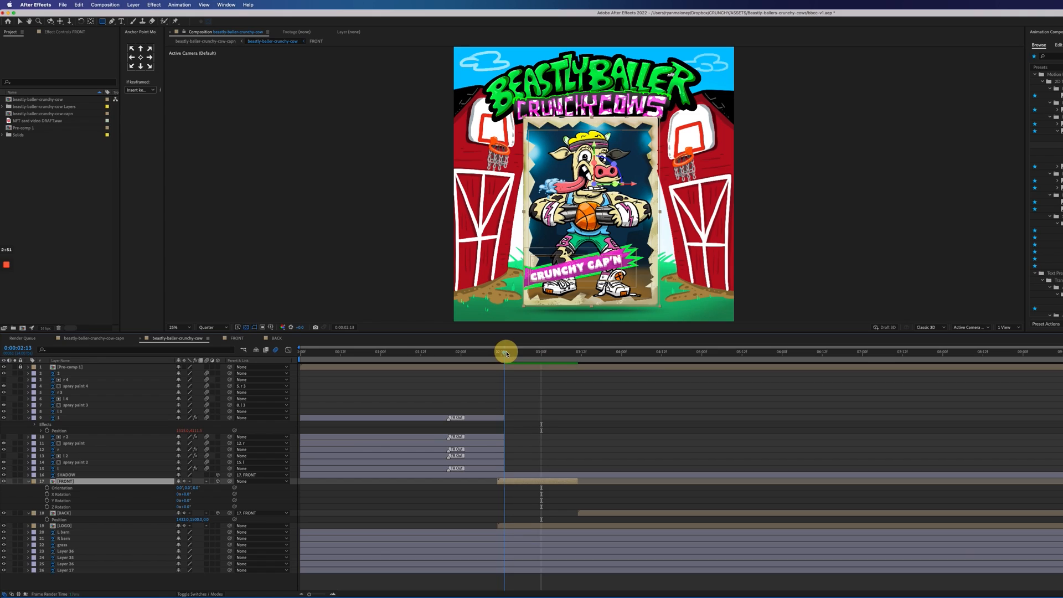
{"action": "left_click", "coordinate": [13, 513]}
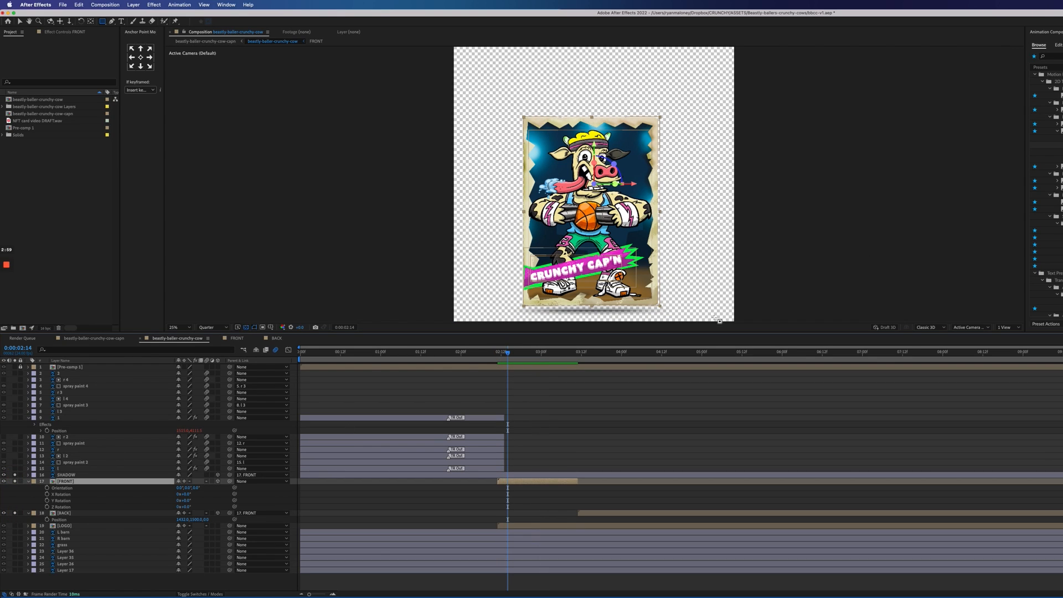
{"action": "key", "text": "p"}
{"action": "key", "text": "shift+s"}
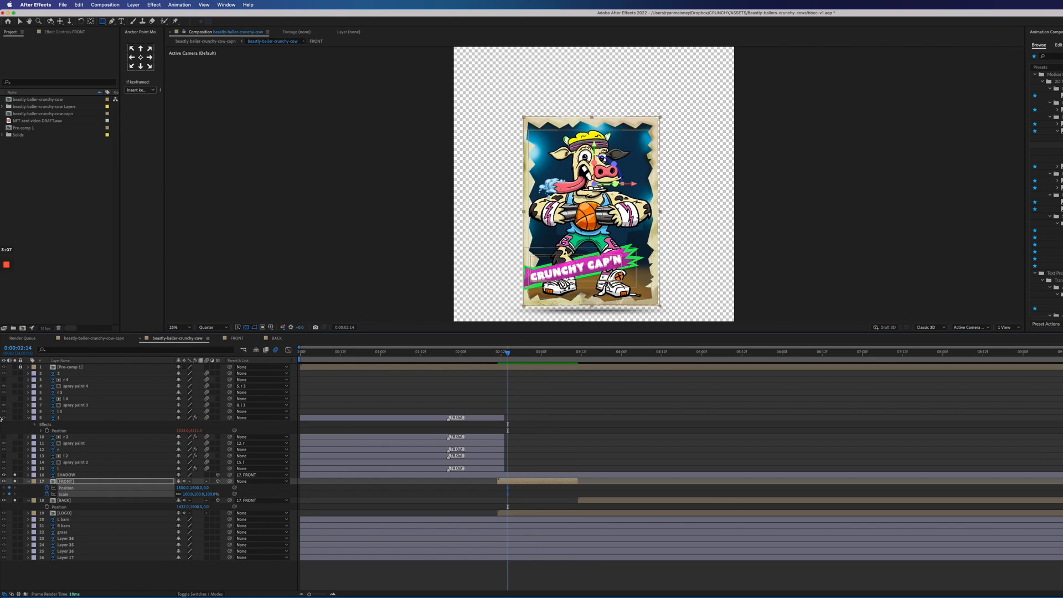
Step: Shrink the FRONT card to about 30% and begin keyframing its Scale with eased interpolation
{"action": "left_click_drag", "start_coordinate": [200, 494], "coordinate": [506, 489]}
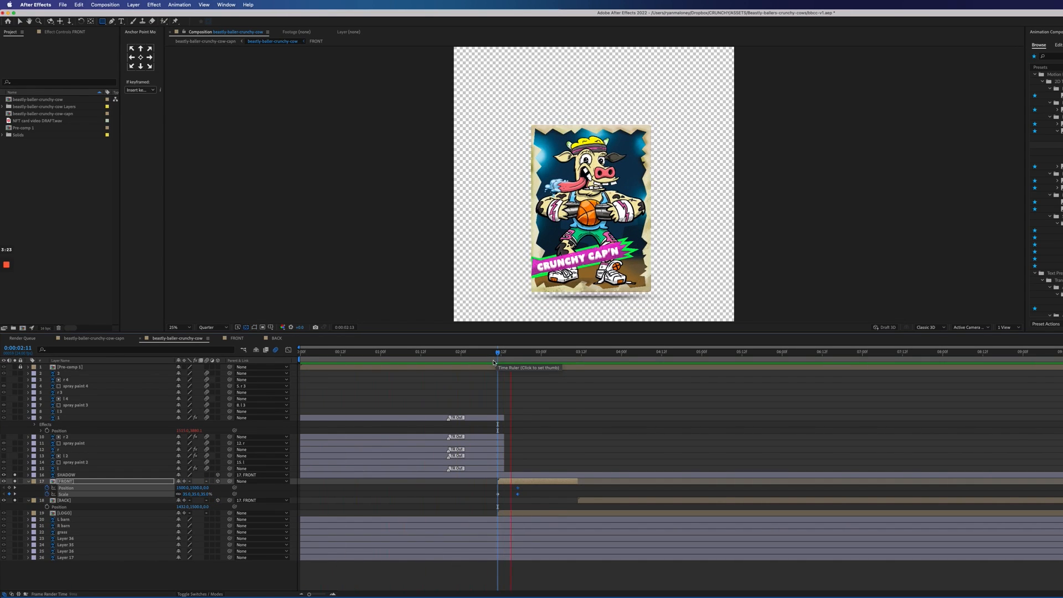
{"action": "left_click", "coordinate": [524, 362]}
{"action": "left_click", "coordinate": [7, 493]}
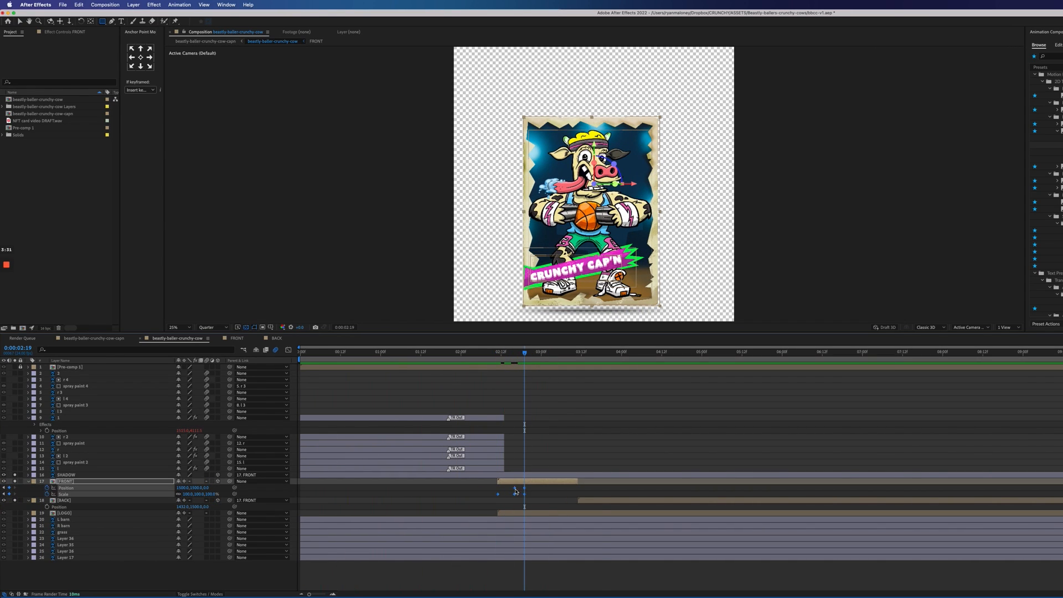
{"action": "right_click", "coordinate": [515, 490]}
{"action": "left_click", "coordinate": [549, 511]}
{"action": "left_click", "coordinate": [351, 233]}
Step: Add later Scale keyframes down to 94% and split FRONT to BACK at the playhead
{"action": "left_click", "coordinate": [516, 484]}
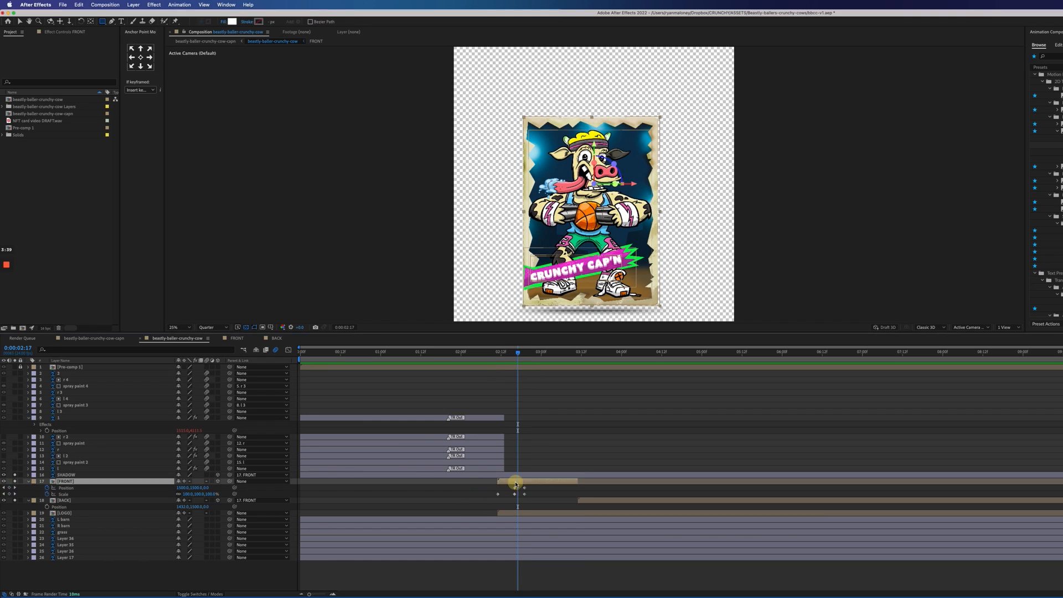
{"action": "left_click", "coordinate": [211, 491]}
{"action": "left_click_drag", "start_coordinate": [517, 351], "coordinate": [539, 375]}
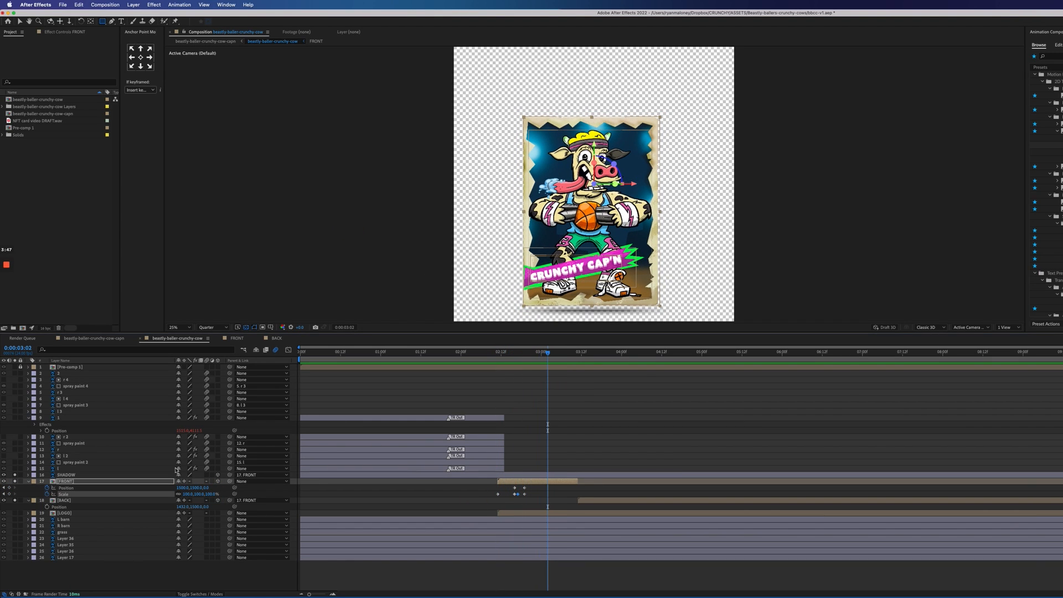
{"action": "left_click", "coordinate": [210, 492]}
{"action": "mouse_move", "coordinate": [576, 374]}
{"action": "left_mouse_down"}
{"action": "mouse_move", "coordinate": [642, 379]}
{"action": "mouse_move", "coordinate": [629, 479]}
{"action": "left_mouse_up"}
{"action": "key", "text": "shift+r"}
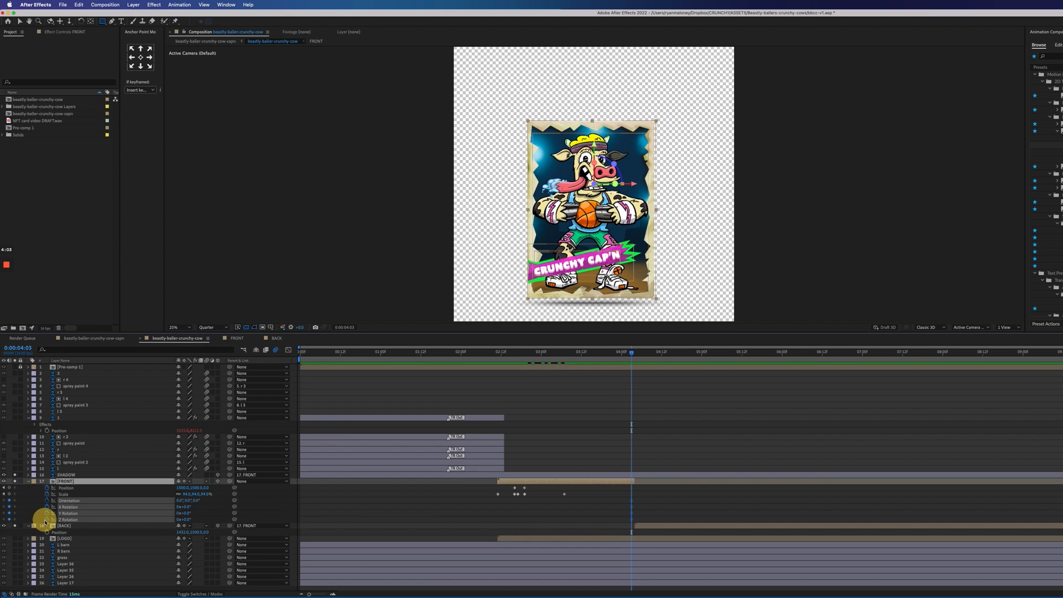
{"action": "left_click", "coordinate": [645, 481]}
Step: Reveal FRONT rotation and position, hide the barn, select BACK and test its scale
{"action": "left_click", "coordinate": [506, 352]}
{"action": "key", "text": "r"}
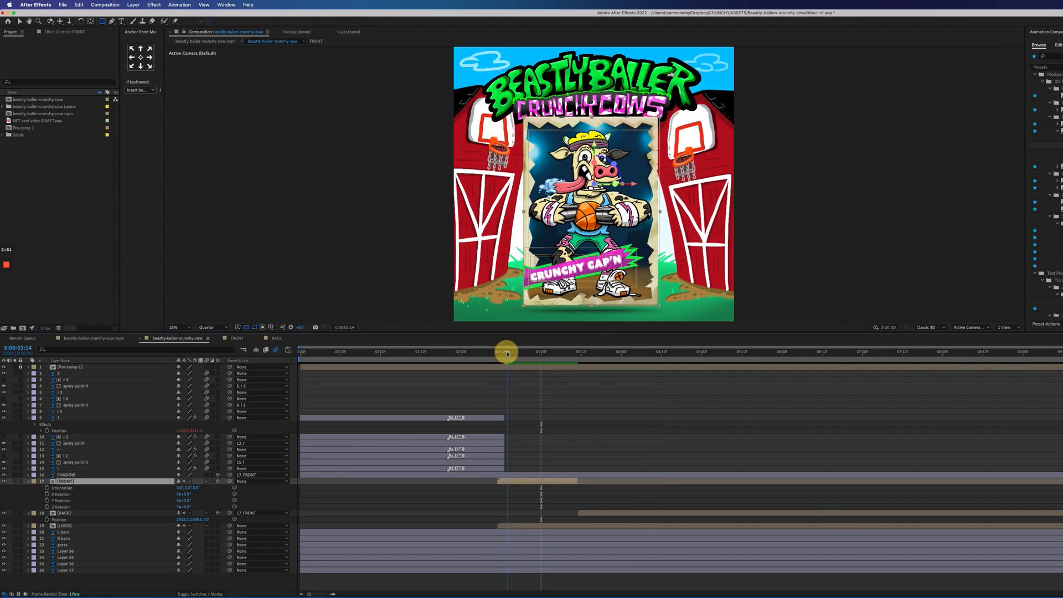
{"action": "left_click", "coordinate": [15, 475]}
{"action": "key", "text": "p"}
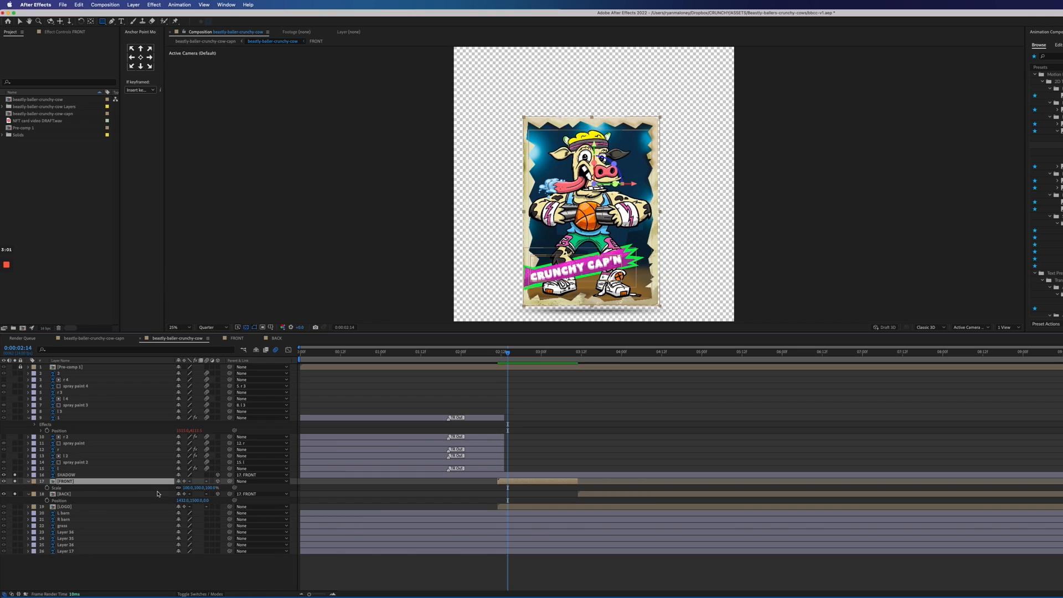
{"action": "key", "text": "shift+s"}
{"action": "left_click", "coordinate": [47, 500]}
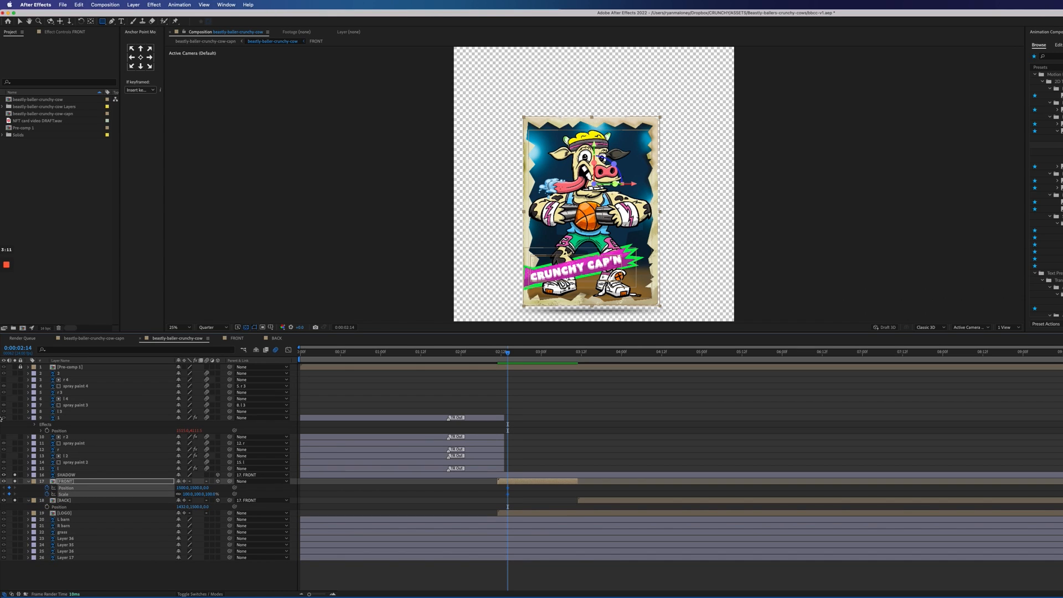
{"action": "left_click_drag", "start_coordinate": [214, 481], "coordinate": [191, 496]}
{"action": "left_click_drag", "start_coordinate": [511, 494], "coordinate": [518, 488]}
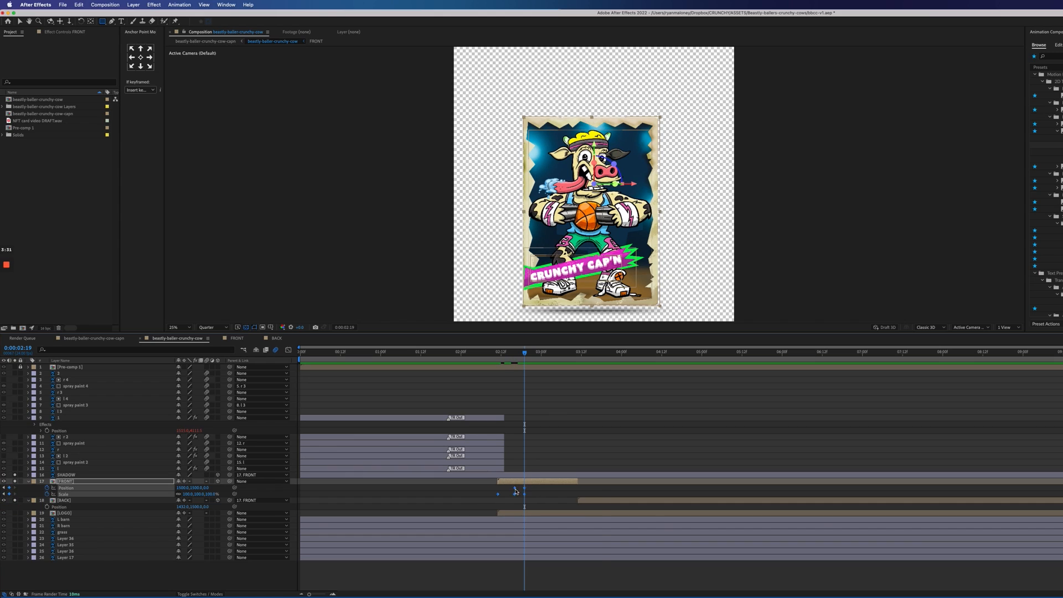
Step: Enter a larger Scale value as a new keyframe and preview the card shrinking then growing
{"action": "right_click", "coordinate": [515, 490]}
{"action": "left_click", "coordinate": [532, 534]}
{"action": "left_click", "coordinate": [351, 230]}
{"action": "left_click", "coordinate": [474, 499]}
{"action": "left_click_drag", "start_coordinate": [199, 493], "coordinate": [214, 493]}
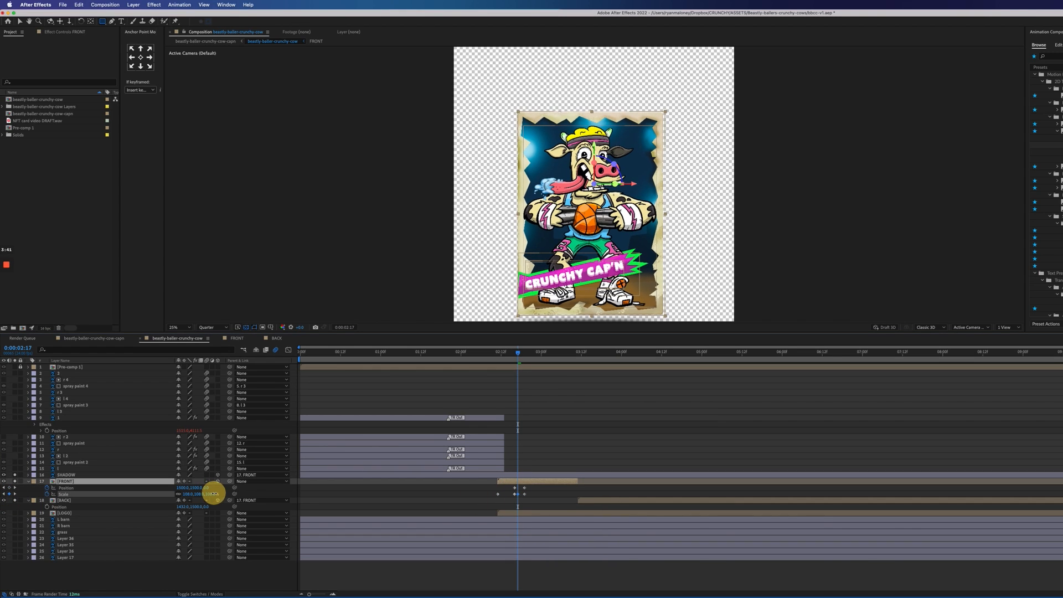
{"action": "mouse_move", "coordinate": [501, 352]}
{"action": "left_mouse_down"}
{"action": "mouse_move", "coordinate": [550, 381]}
{"action": "mouse_move", "coordinate": [631, 363]}
{"action": "left_mouse_up"}
Step: Start BACK at the playhead, keyframe Scale to 110% past six seconds and rotate the card edge-on
{"action": "left_click_drag", "start_coordinate": [594, 501], "coordinate": [649, 502]}
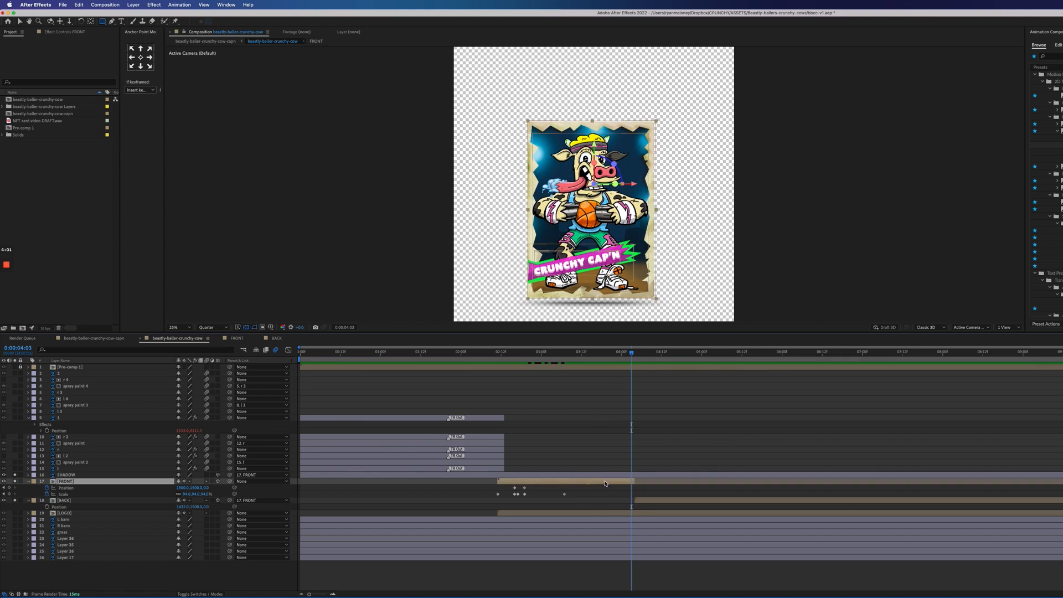
{"action": "left_click", "coordinate": [802, 352]}
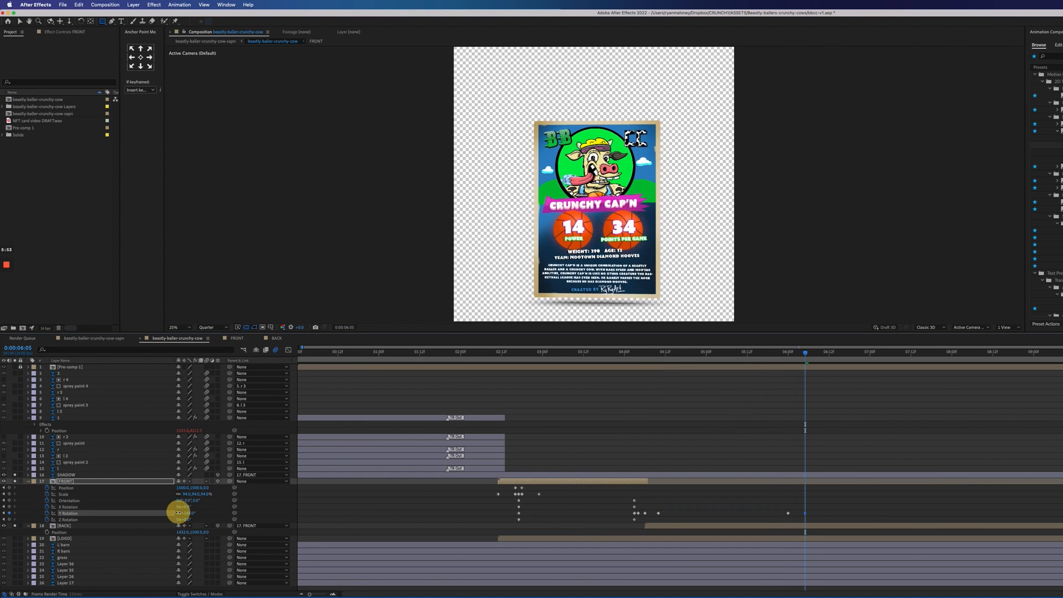
{"action": "left_click_drag", "start_coordinate": [196, 493], "coordinate": [209, 491]}
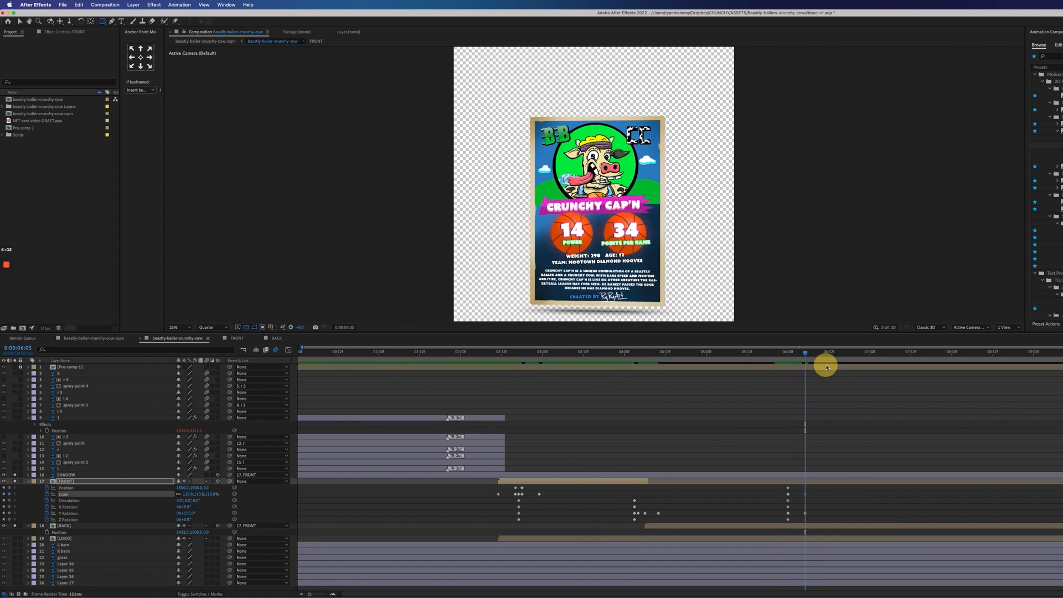
{"action": "left_click_drag", "start_coordinate": [823, 363], "coordinate": [915, 352]}
{"action": "left_click_drag", "start_coordinate": [178, 514], "coordinate": [178, 503]}
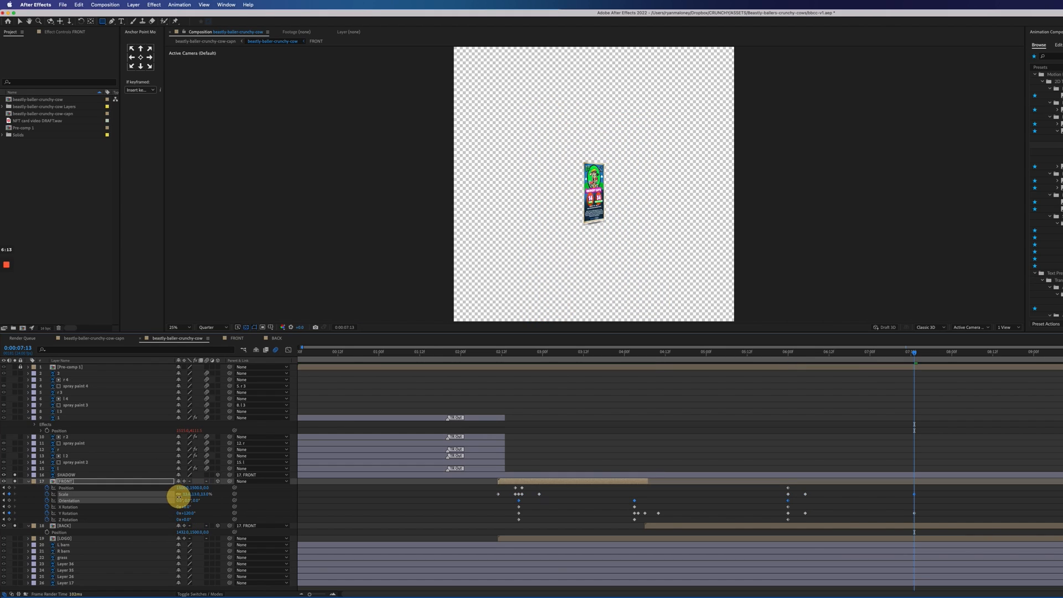
{"action": "left_click_drag", "start_coordinate": [577, 352], "coordinate": [534, 360]}
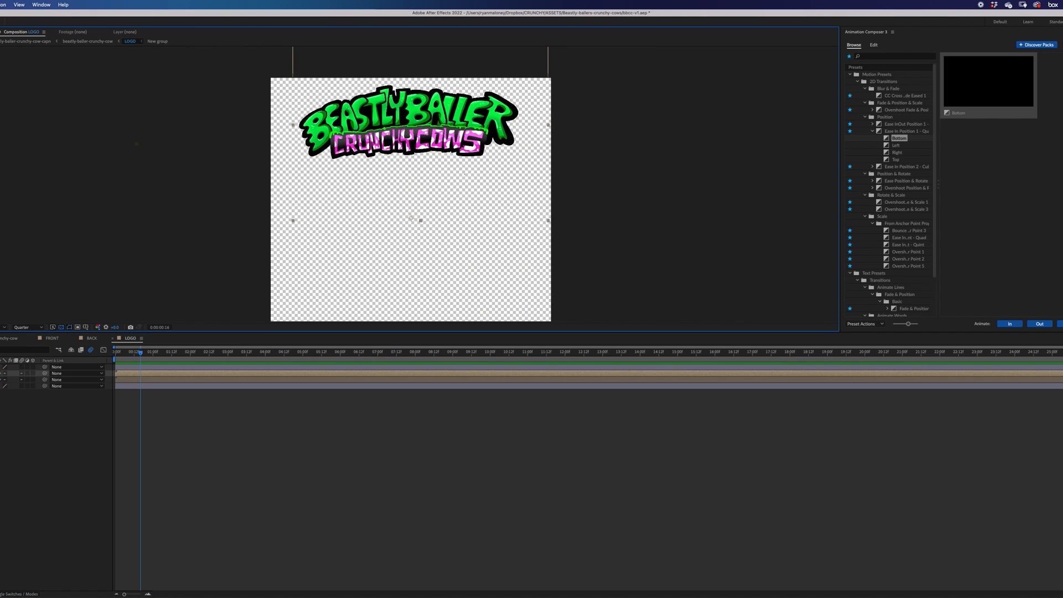
Step: Apply the Overshoot Scale preset to the logo, preview it and start the top layer earlier
{"action": "left_click", "coordinate": [515, 161]}
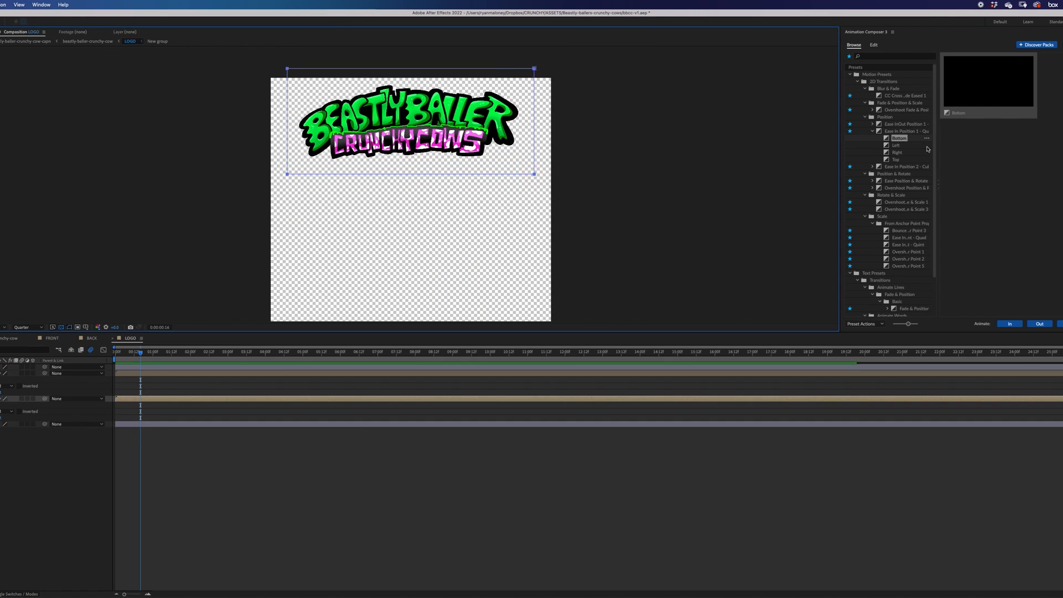
{"action": "left_click", "coordinate": [890, 251]}
{"action": "double_click", "coordinate": [887, 252]}
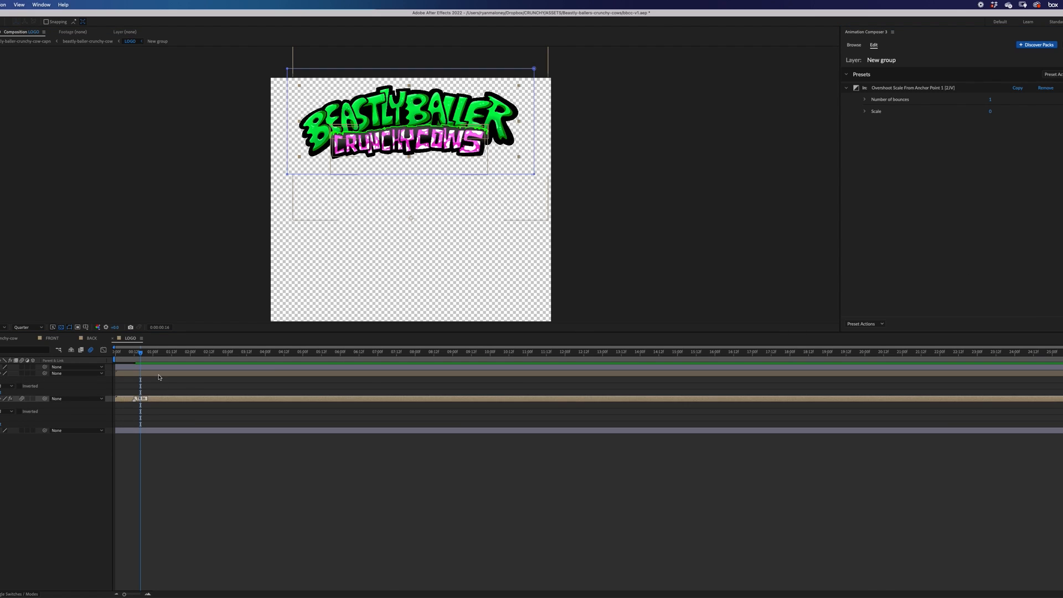
{"action": "left_click", "coordinate": [182, 374]}
{"action": "key", "text": "space"}
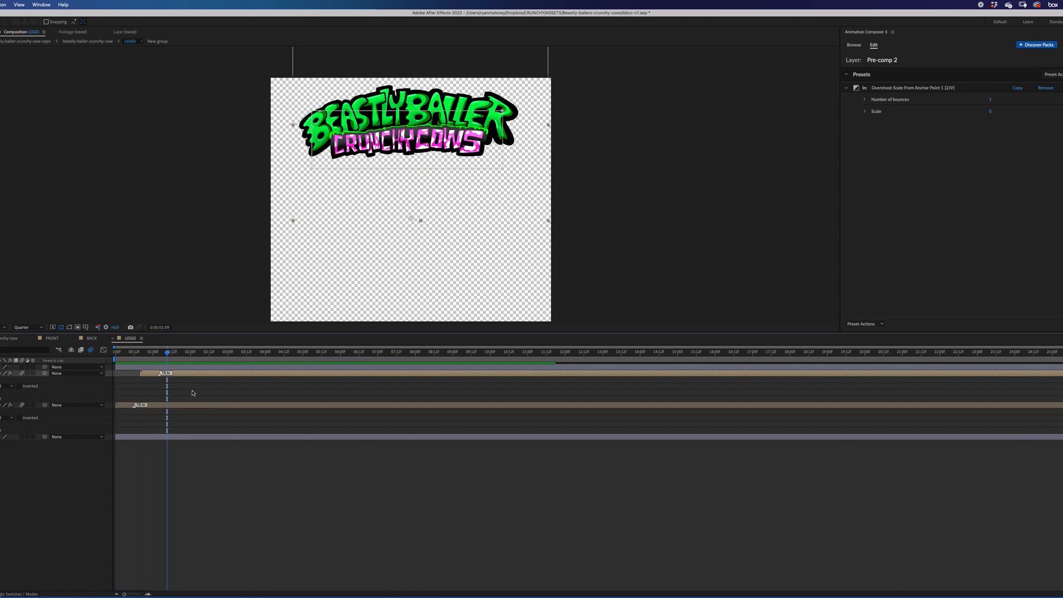
{"action": "left_click", "coordinate": [187, 373]}
{"action": "left_click", "coordinate": [187, 373]}
{"action": "key", "text": "space"}
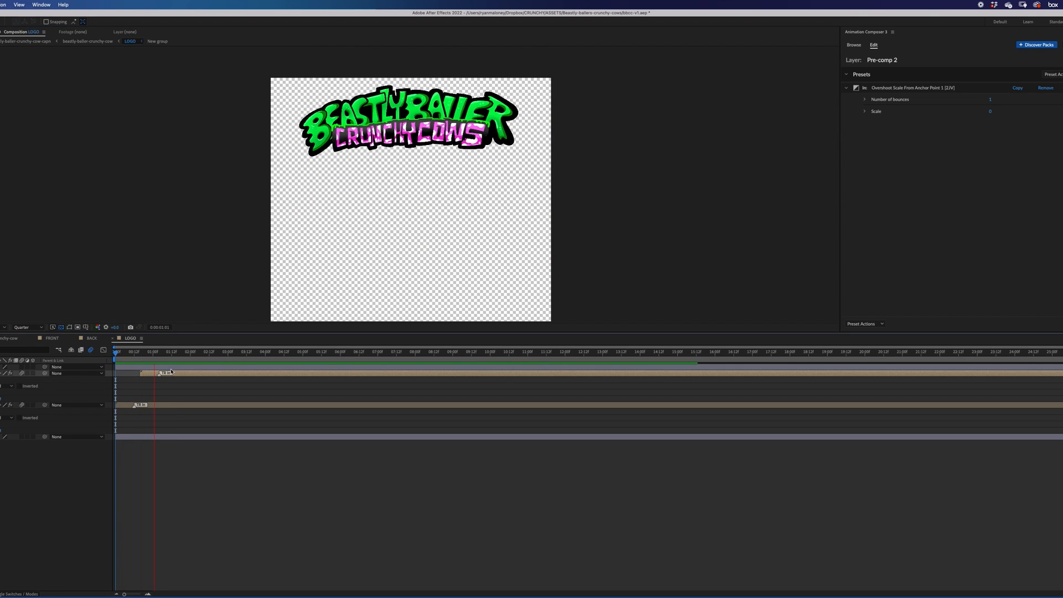
{"action": "left_click_drag", "start_coordinate": [206, 374], "coordinate": [196, 376]}
Step: Back in the beastly-baller-crunchy-cow comp, add Position keyframes near the timeline start
{"action": "left_click", "coordinate": [104, 352]}
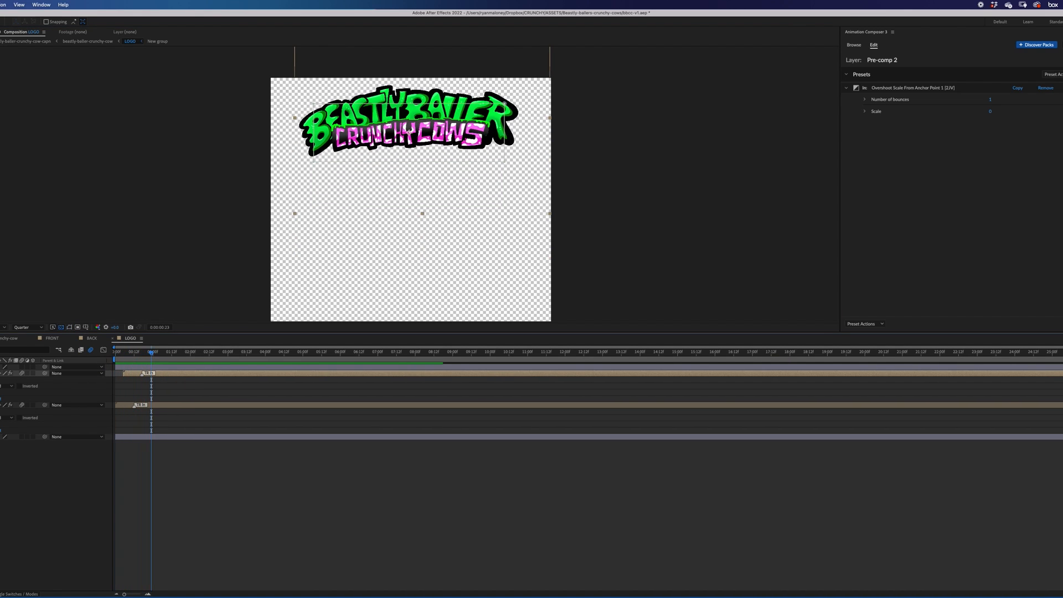
{"action": "left_click", "coordinate": [17, 337]}
{"action": "left_click", "coordinate": [449, 362]}
{"action": "mouse_move", "coordinate": [448, 362]}
{"action": "left_mouse_down"}
{"action": "mouse_move", "coordinate": [546, 377]}
{"action": "mouse_move", "coordinate": [461, 391]}
{"action": "mouse_move", "coordinate": [522, 402]}
{"action": "mouse_move", "coordinate": [379, 413]}
{"action": "mouse_move", "coordinate": [568, 423]}
{"action": "mouse_move", "coordinate": [536, 429]}
{"action": "left_mouse_up"}
{"action": "left_click", "coordinate": [173, 543]}
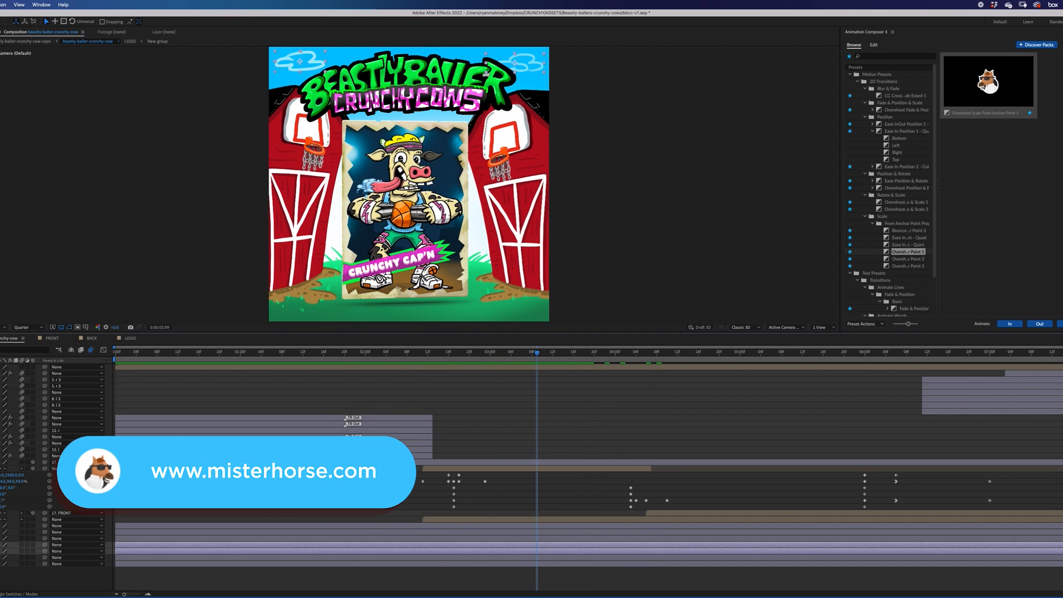
{"action": "key", "text": "p"}
{"action": "left_click", "coordinate": [162, 352]}
{"action": "left_click", "coordinate": [28, 550]}
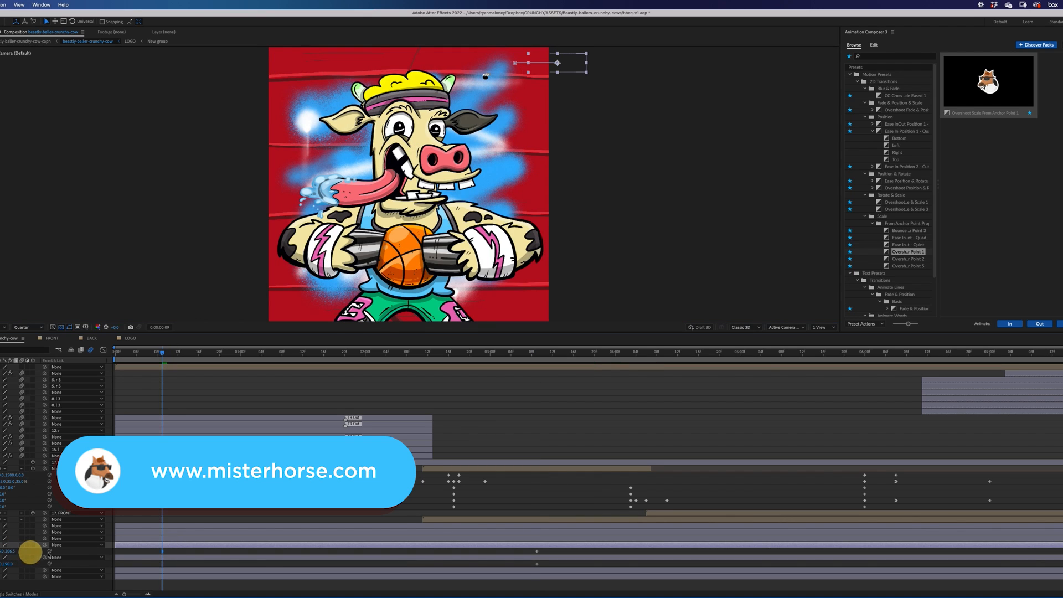
Step: Slide the layer's position animation later in time and play back the card animation
{"action": "left_click", "coordinate": [162, 565]}
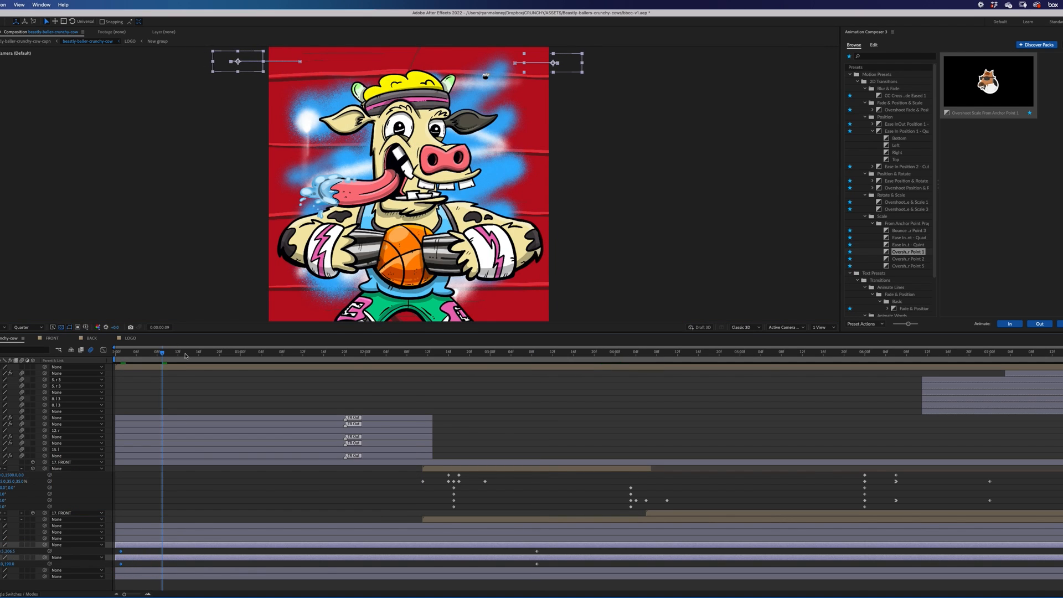
{"action": "key", "text": "k"}
{"action": "left_click_drag", "start_coordinate": [545, 546], "coordinate": [841, 545]}
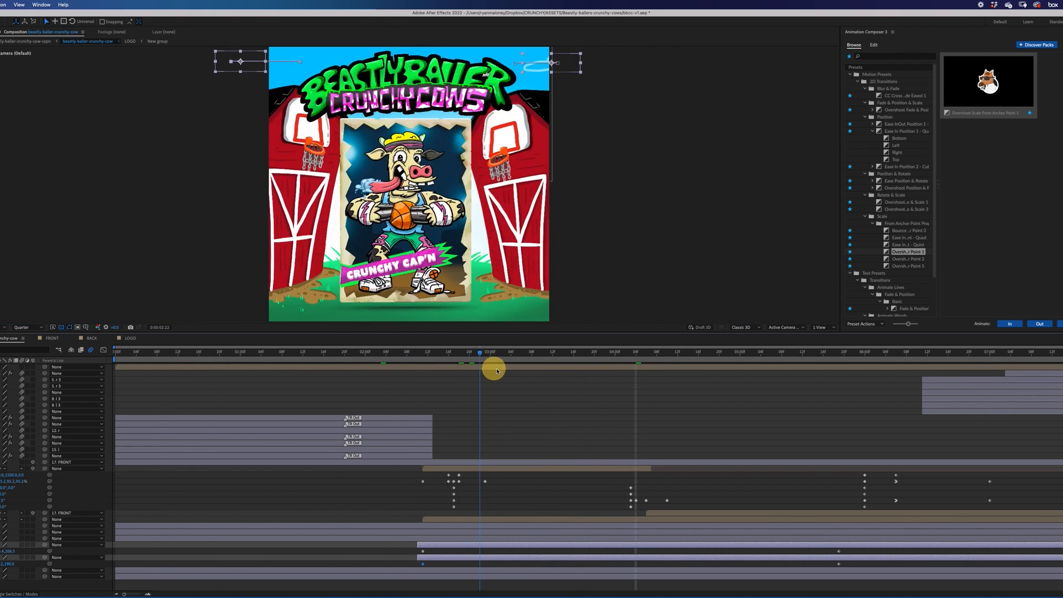
{"action": "key", "text": "k"}
{"action": "key", "text": "space"}
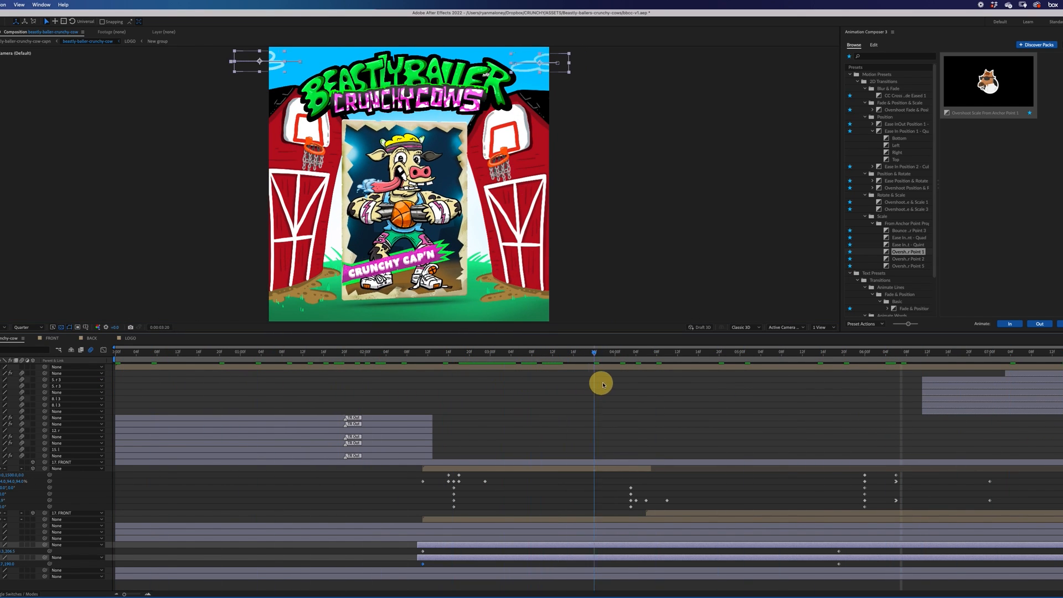
{"action": "key", "text": "space"}
Step: Create a new solid layer with its chosen colour
{"action": "left_click", "coordinate": [443, 462]}
{"action": "left_click", "coordinate": [2, 4]}
{"action": "left_click", "coordinate": [33, 24]}
{"action": "left_click", "coordinate": [5, 380]}
{"action": "key", "text": "Return"}
{"action": "key", "text": "Return"}
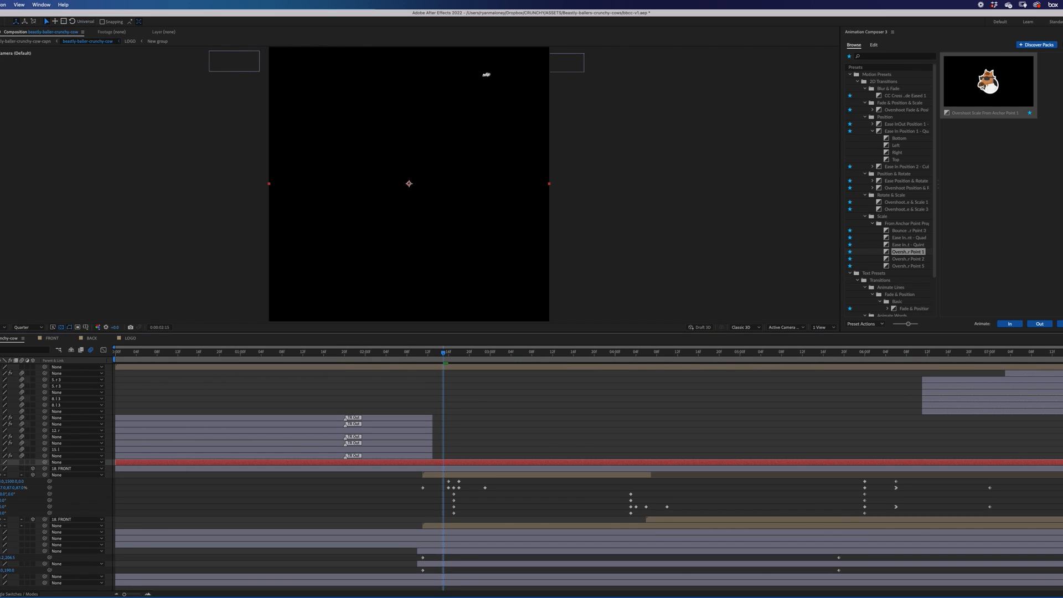
Step: Add a Lens Flare to the solid and blend it in Screen mode over the artwork
{"action": "key", "text": "ctrl+alt+shift+e"}
{"action": "key", "text": "F4"}
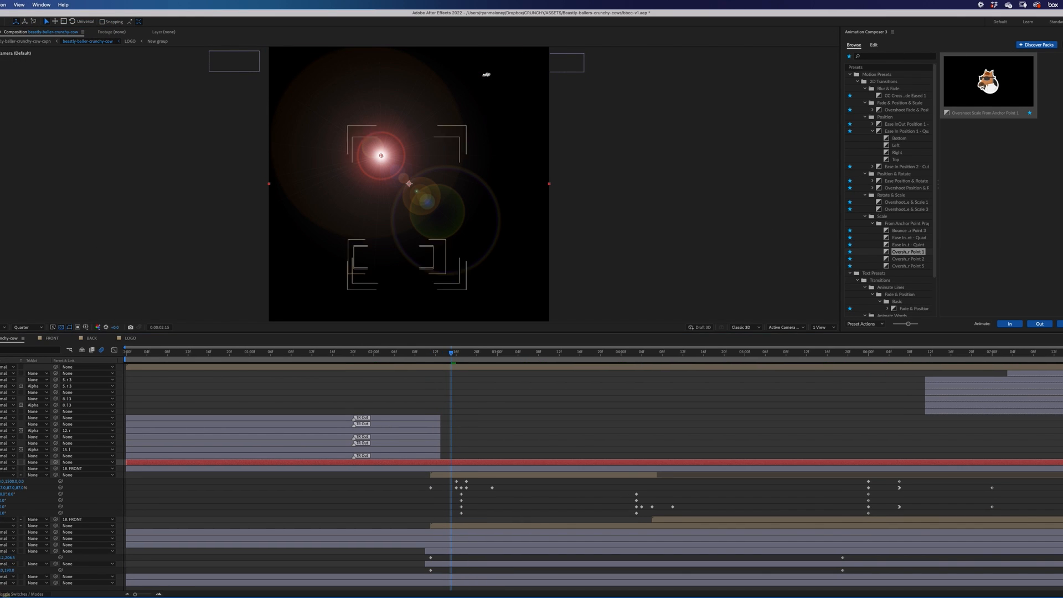
{"action": "left_click", "coordinate": [8, 462]}
{"action": "left_click", "coordinate": [17, 356]}
Step: Keyframe the Flare Center moving from upper left down the left side, then check the later stats card
{"action": "left_click_drag", "start_coordinate": [237, 57], "coordinate": [249, 129]}
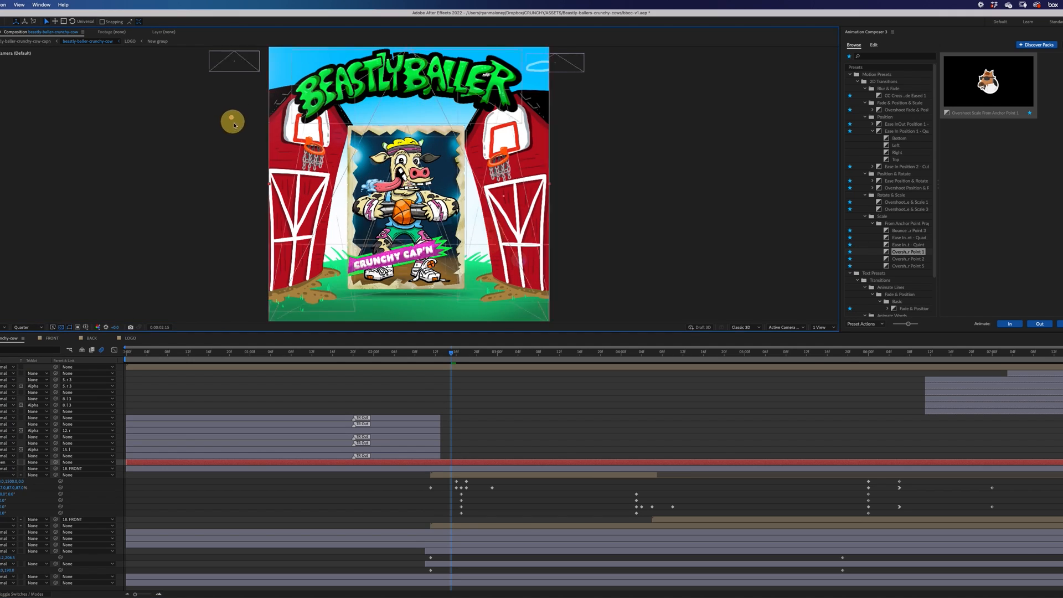
{"action": "key", "text": "e"}
{"action": "left_click", "coordinate": [450, 490]}
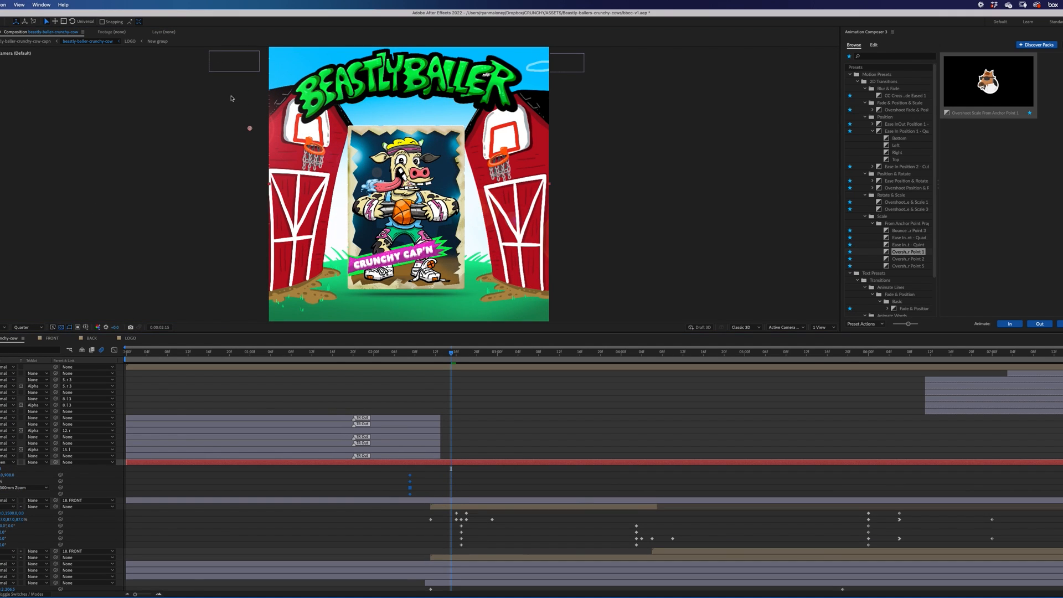
{"action": "left_click_drag", "start_coordinate": [250, 128], "coordinate": [238, 298]}
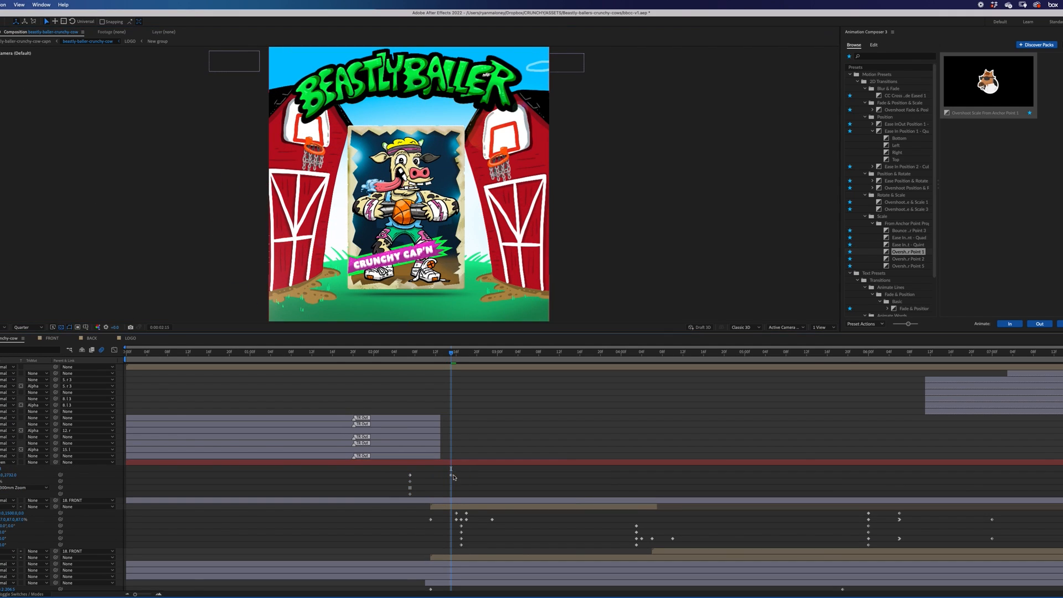
{"action": "mouse_move", "coordinate": [440, 354]}
{"action": "left_mouse_down"}
{"action": "mouse_move", "coordinate": [887, 392]}
{"action": "mouse_move", "coordinate": [777, 395]}
{"action": "left_mouse_up"}
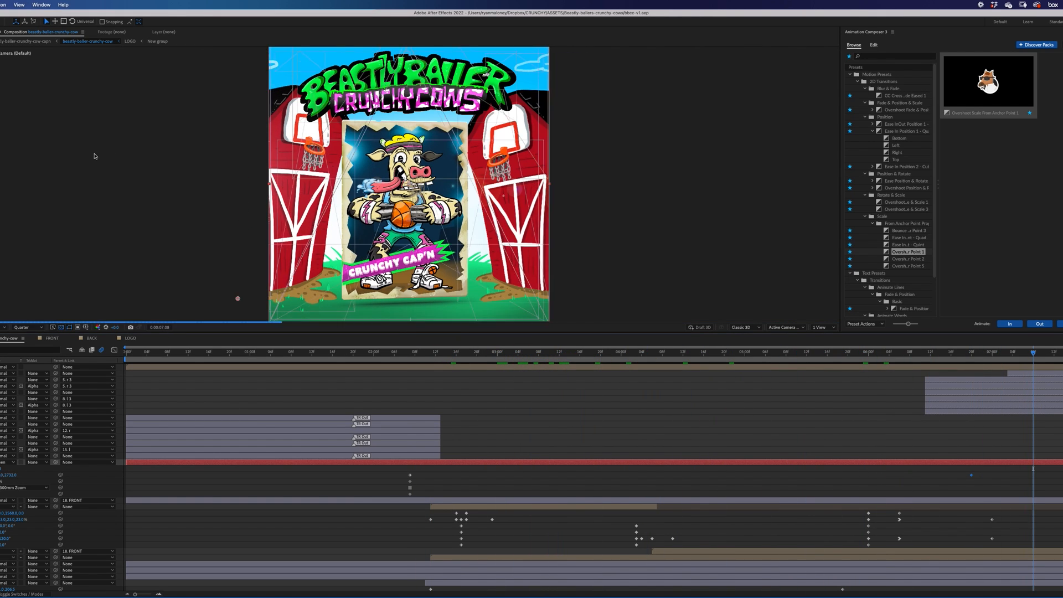
Step: Preview at Full resolution and allow Media Encoder microphone access for the MP4 render
{"action": "left_click", "coordinate": [21, 326]}
{"action": "left_click", "coordinate": [25, 346]}
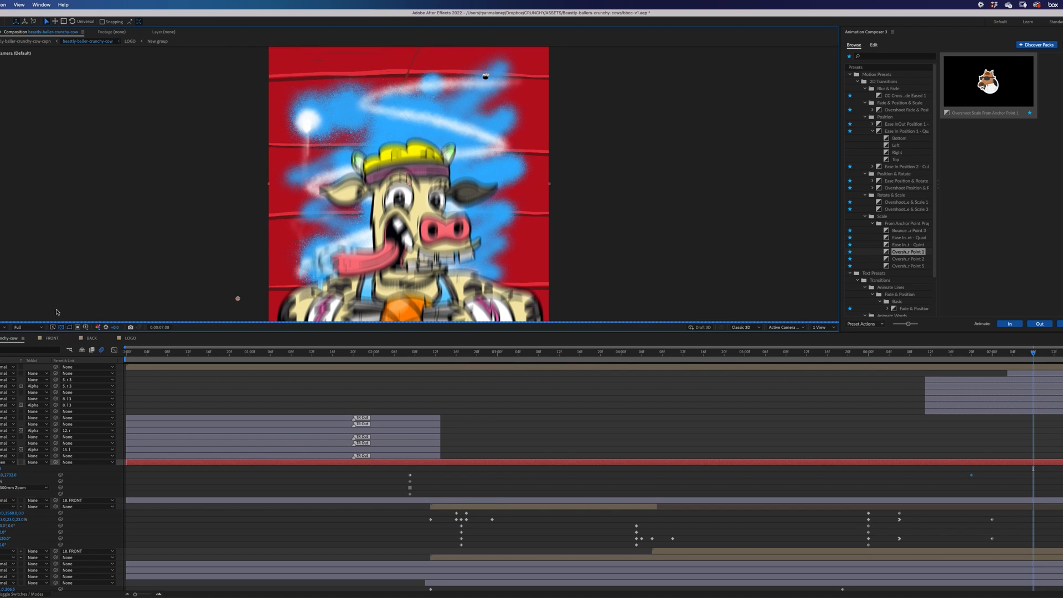
{"action": "key", "text": "Escape"}
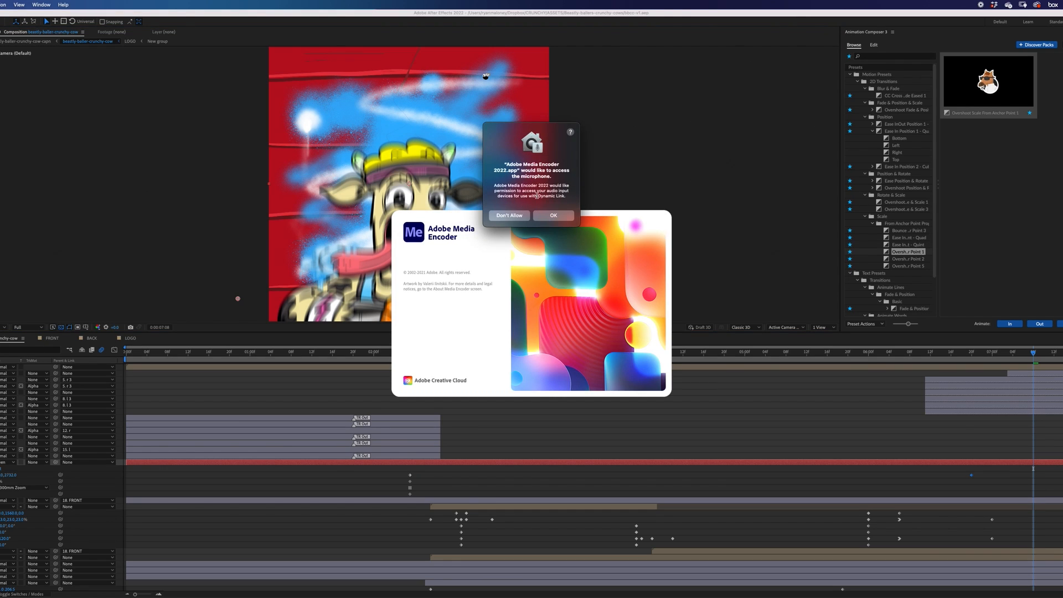
{"action": "left_click", "coordinate": [554, 216]}
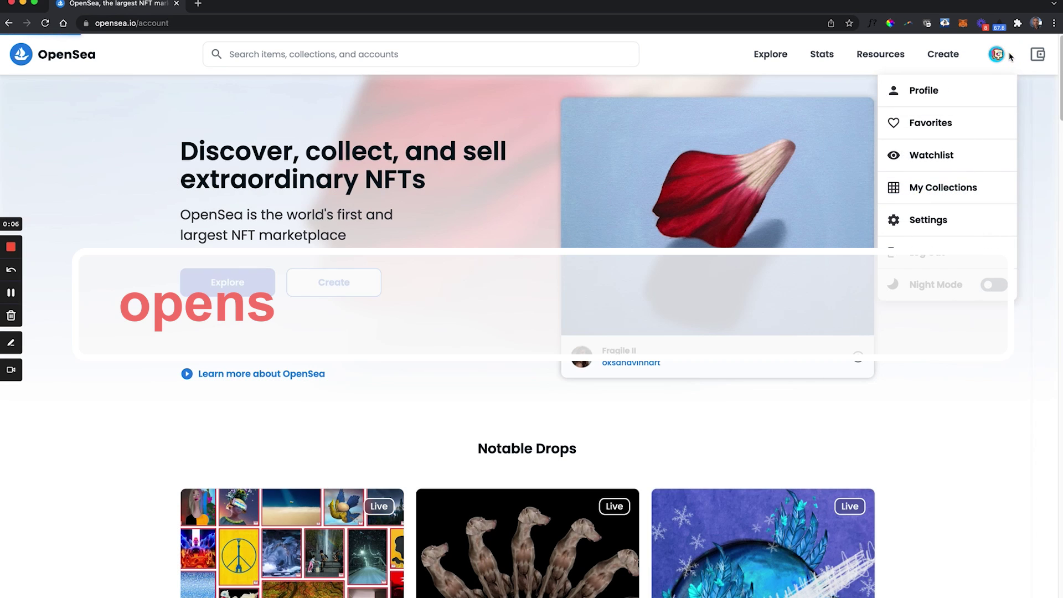
Step: From My Collections, open Beastly Ballers and start adding a new item
{"action": "left_click", "coordinate": [948, 162]}
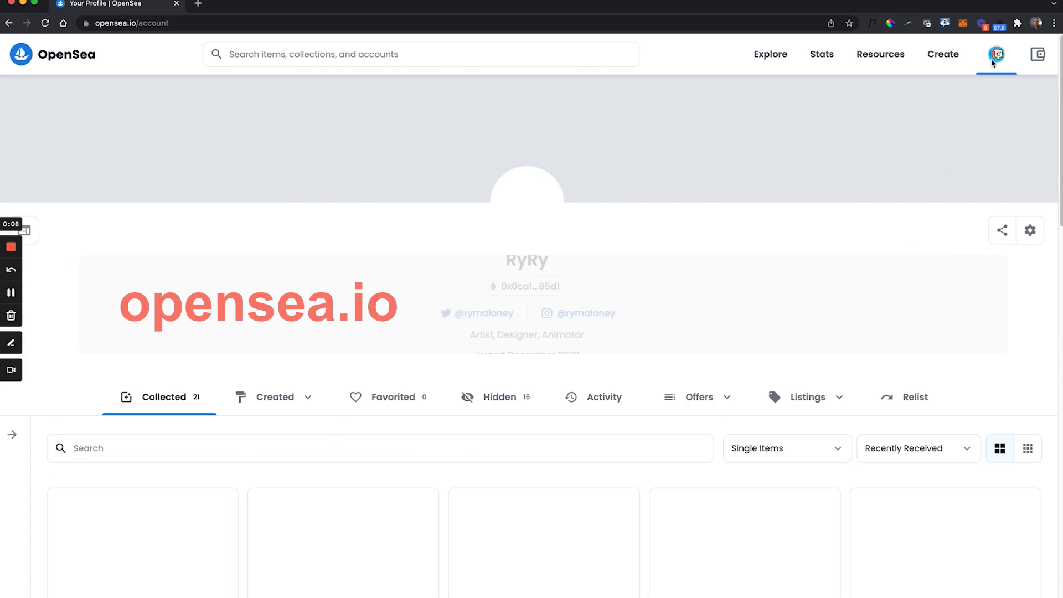
{"action": "left_click", "coordinate": [944, 186]}
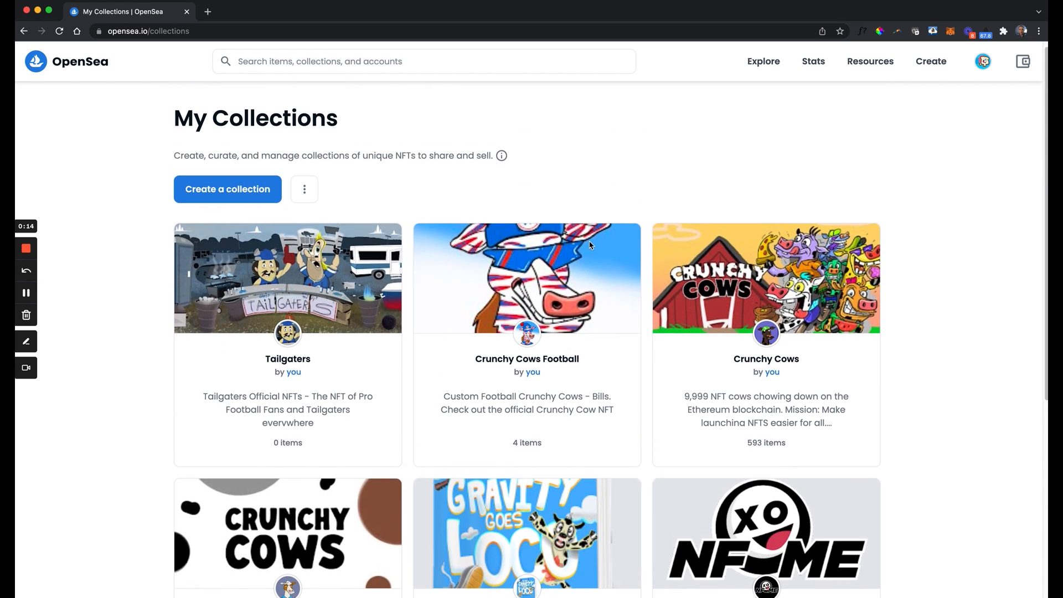
{"action": "scroll", "coordinate": [626, 397], "scroll_direction": "down", "scroll_amount": 5}
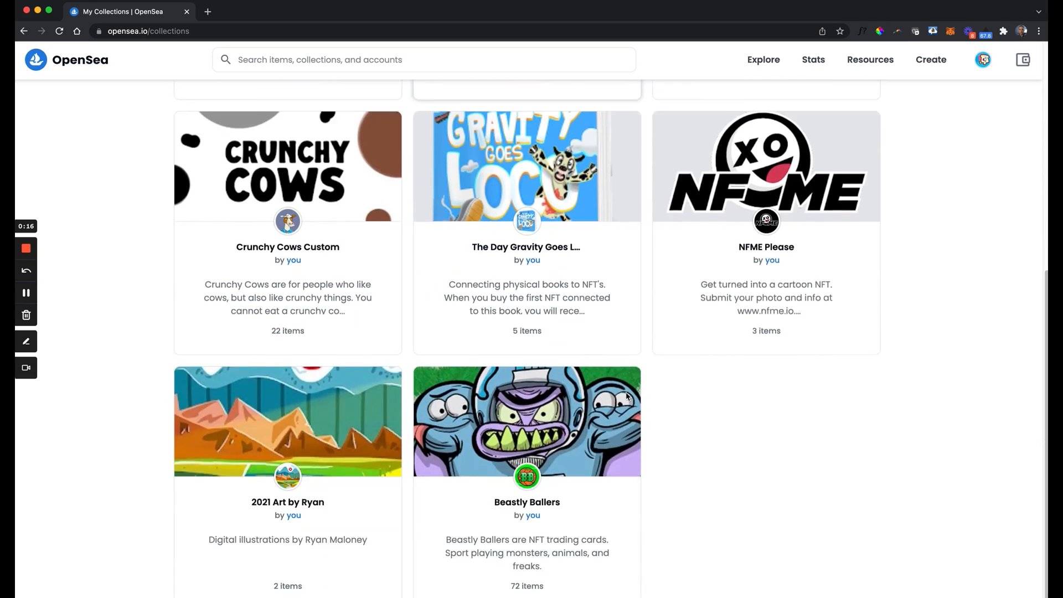
{"action": "left_click", "coordinate": [533, 438]}
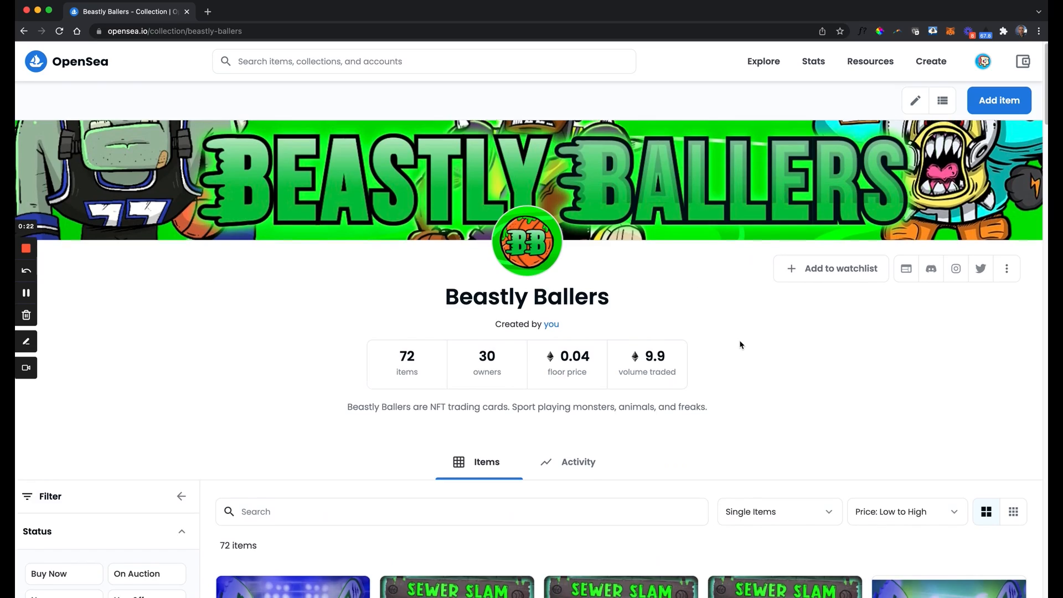
{"action": "scroll", "coordinate": [738, 343], "scroll_direction": "down", "scroll_amount": 5}
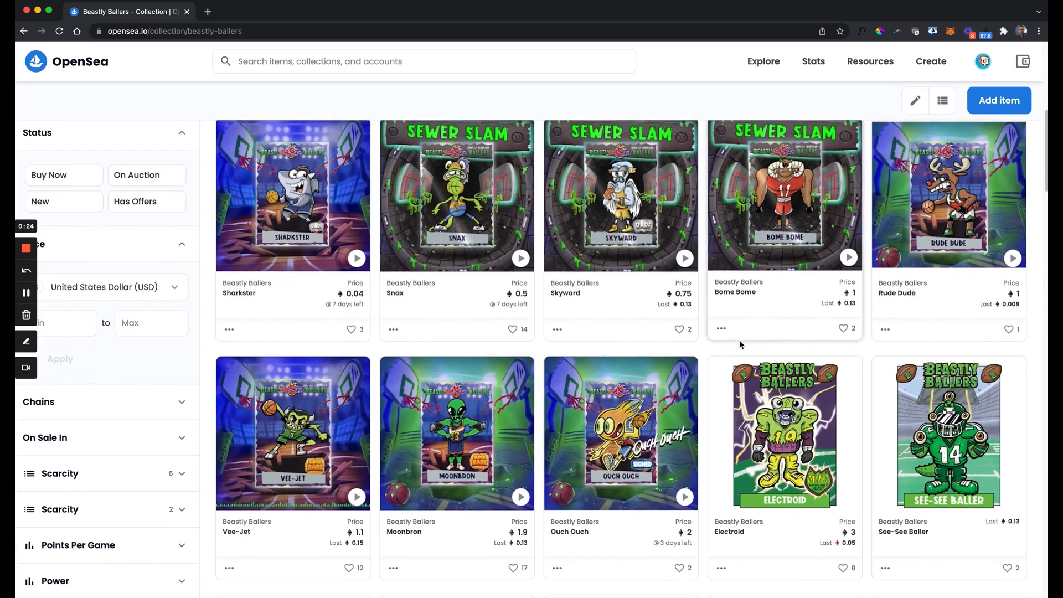
{"action": "scroll", "coordinate": [740, 344], "scroll_direction": "up", "scroll_amount": 5}
{"action": "scroll", "coordinate": [740, 344], "scroll_direction": "up", "scroll_amount": 2}
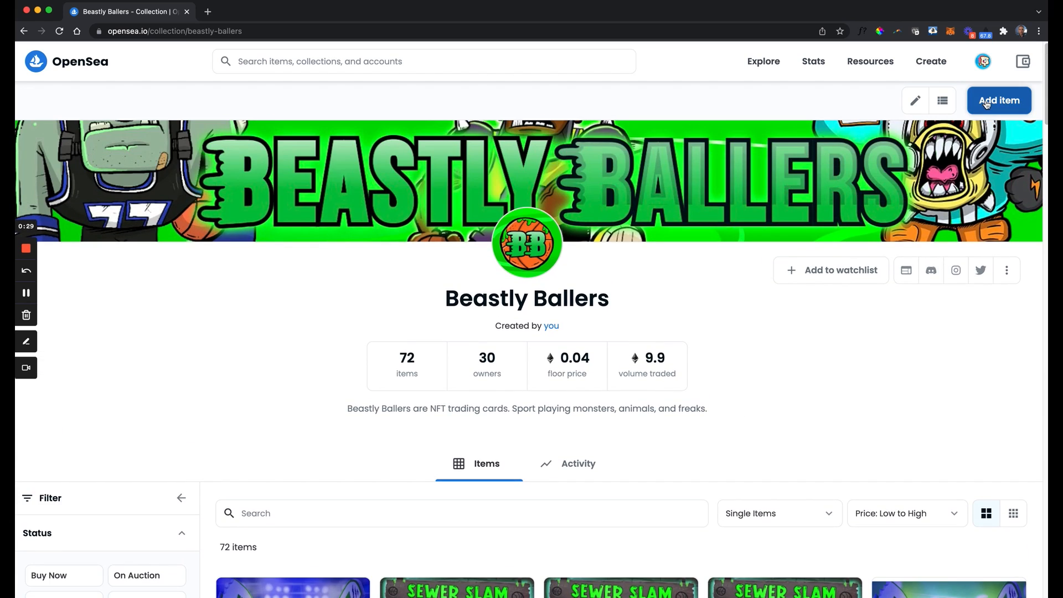
{"action": "left_click", "coordinate": [987, 103]}
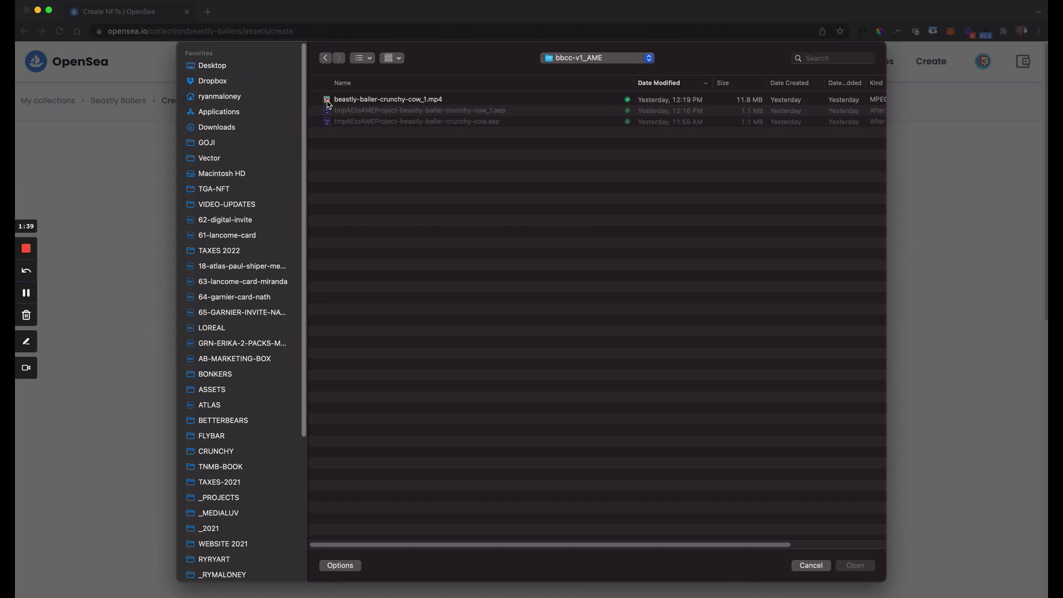
Step: Upload the rendered card MP4 and name the item Crunchy Cap'n
{"action": "left_click", "coordinate": [388, 100]}
{"action": "key", "text": "space"}
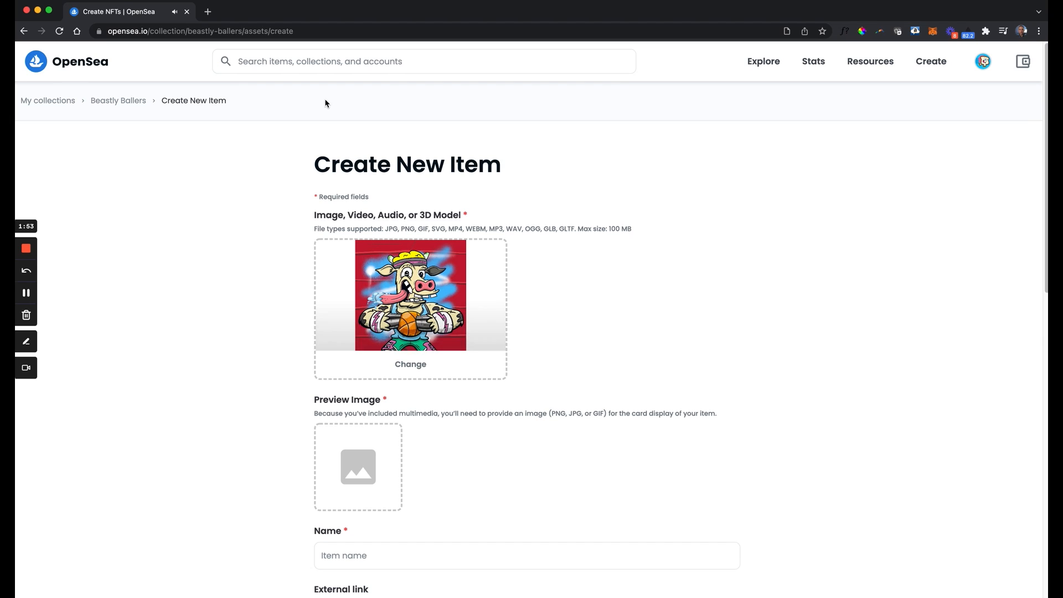
{"action": "scroll", "coordinate": [257, 315], "scroll_direction": "down", "scroll_amount": 1}
{"action": "scroll", "coordinate": [257, 315], "scroll_direction": "down", "scroll_amount": 1}
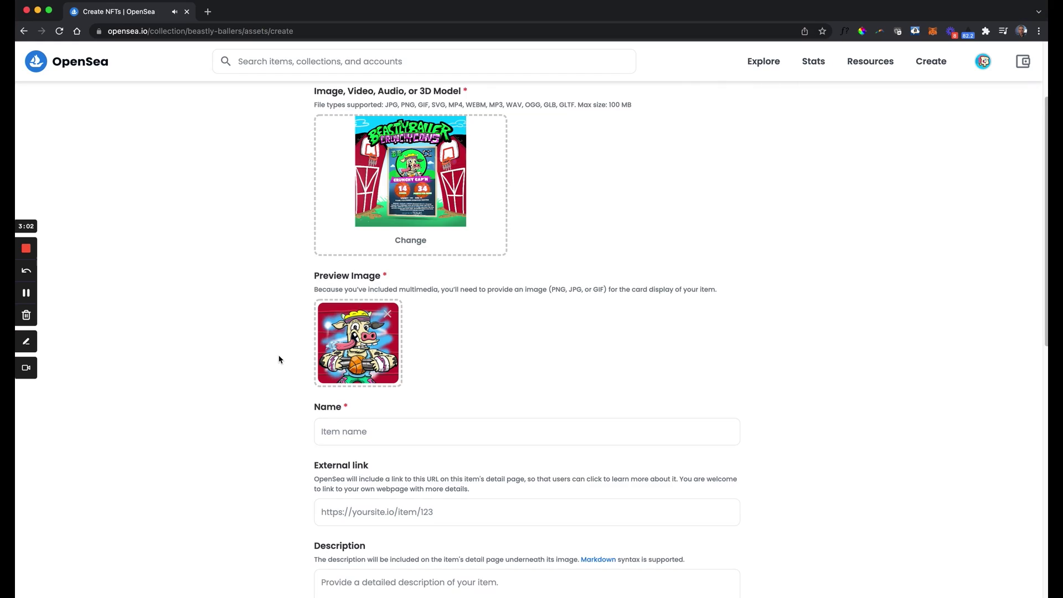
{"action": "scroll", "coordinate": [278, 357], "scroll_direction": "down", "scroll_amount": 2}
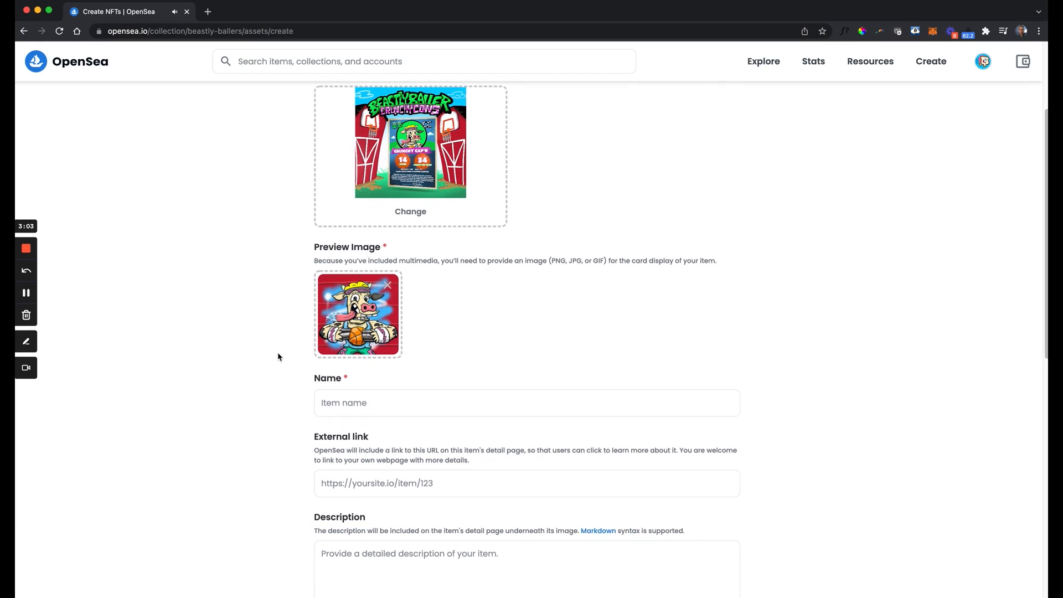
{"action": "scroll", "coordinate": [278, 354], "scroll_direction": "down", "scroll_amount": 1}
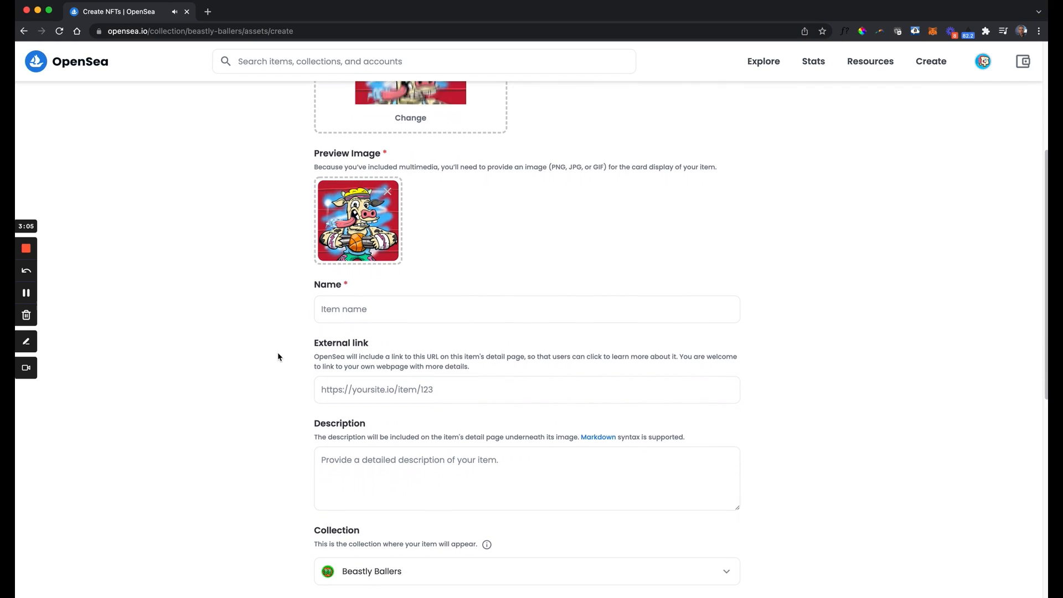
{"action": "left_click", "coordinate": [343, 302]}
{"action": "type", "text": "Beastly Ball"}
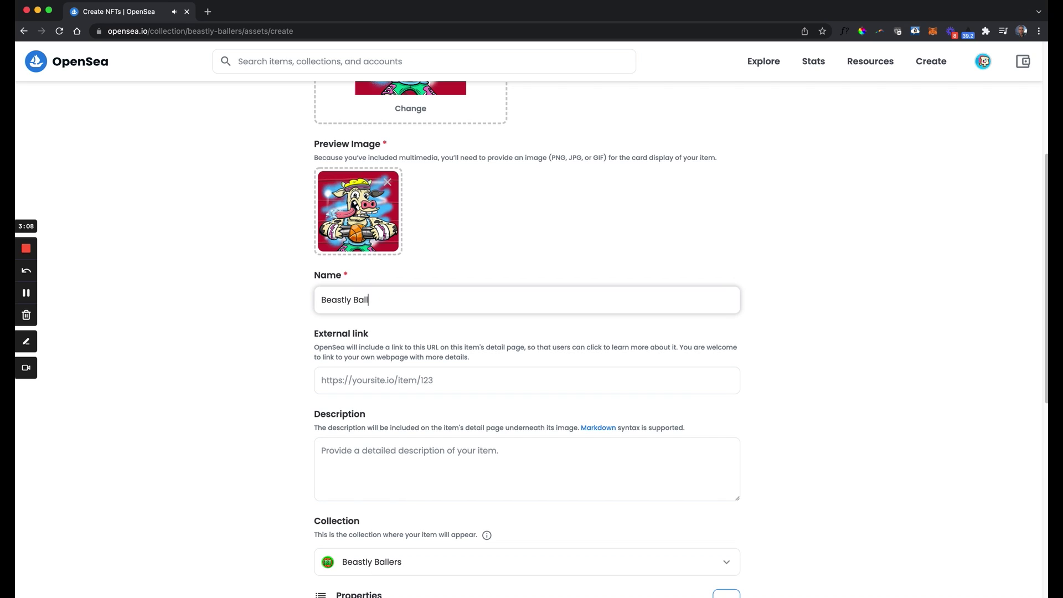
{"action": "type", "text": "er"}
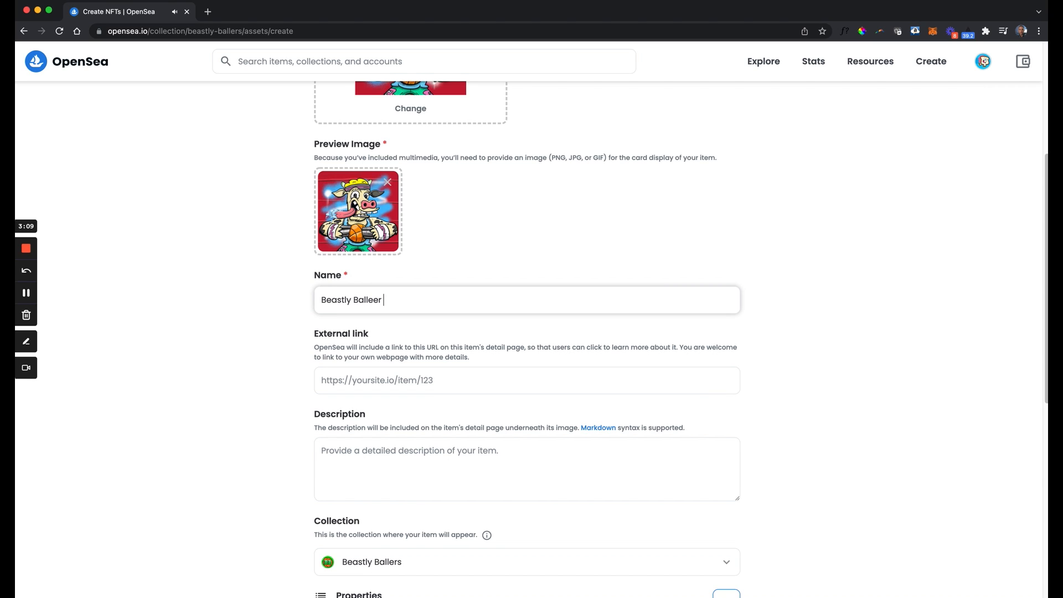
{"action": "key", "text": "BackSpace"}
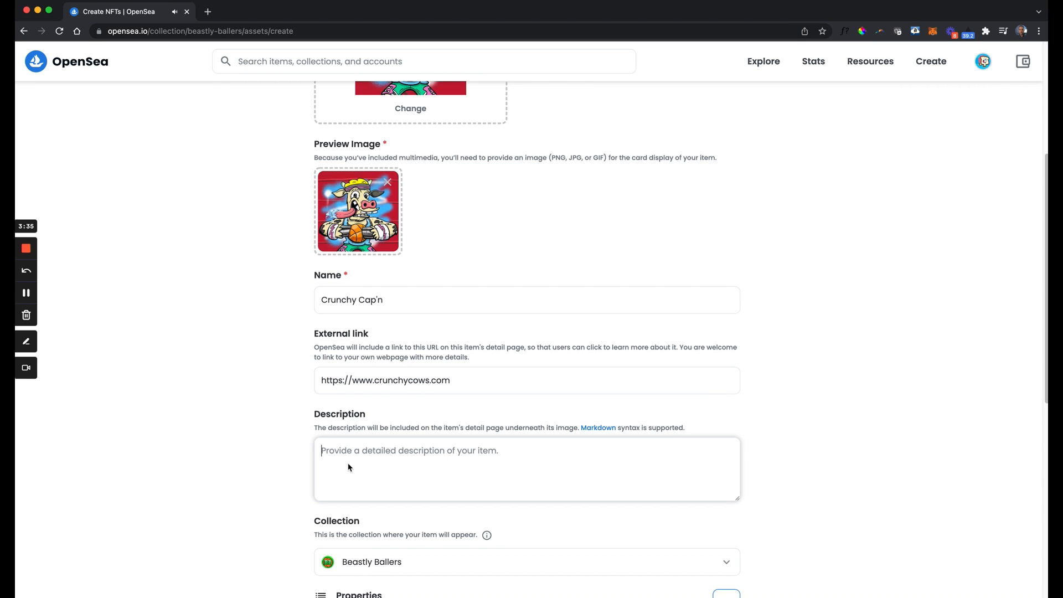
{"action": "type", "text": "This is the first"}
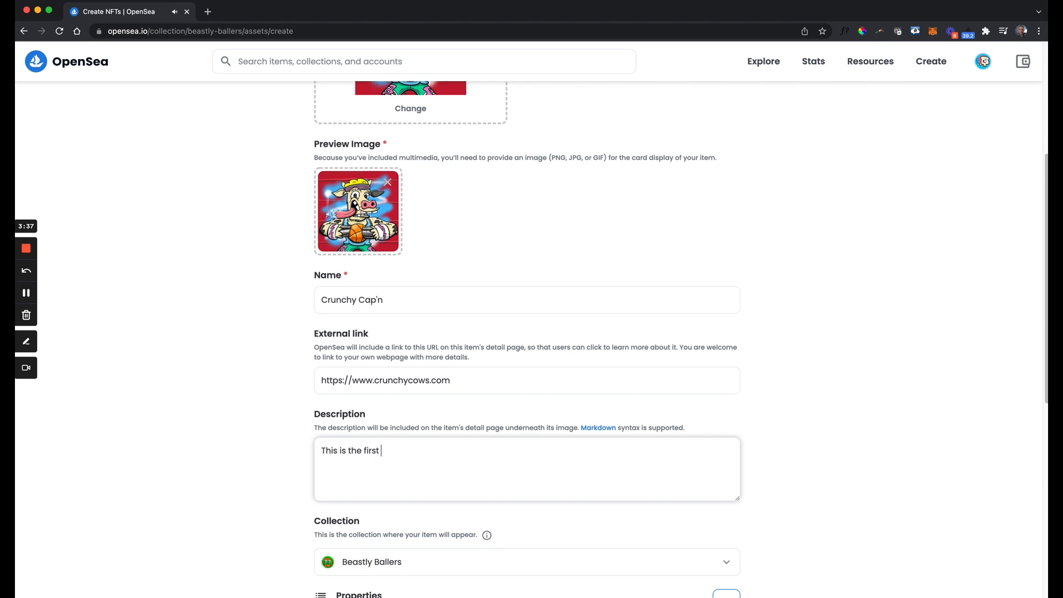
{"action": "type", "text": " hybrid "}
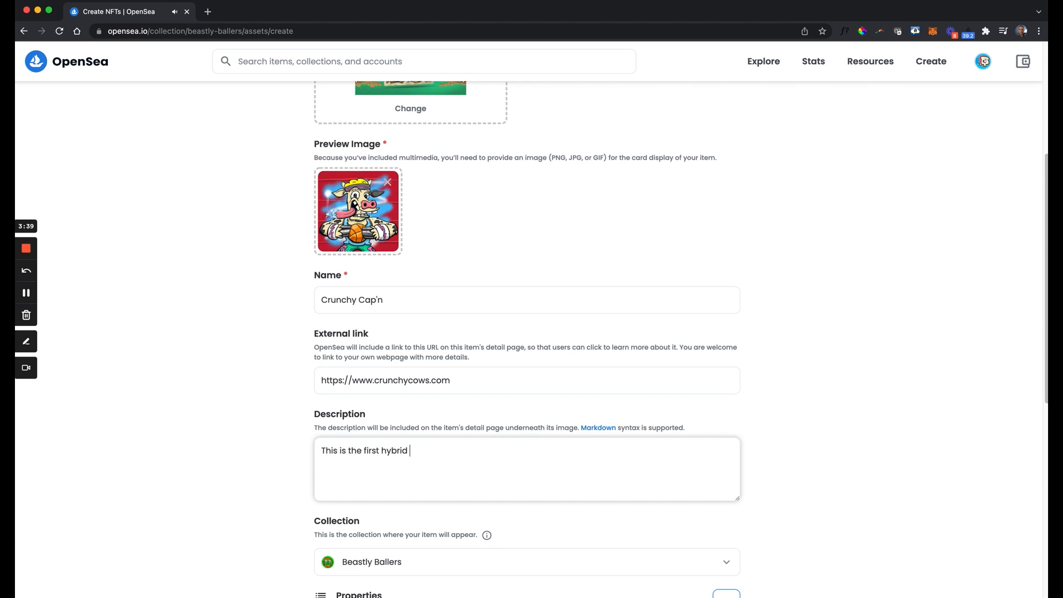
{"action": "type", "text": "Beastly Baller"}
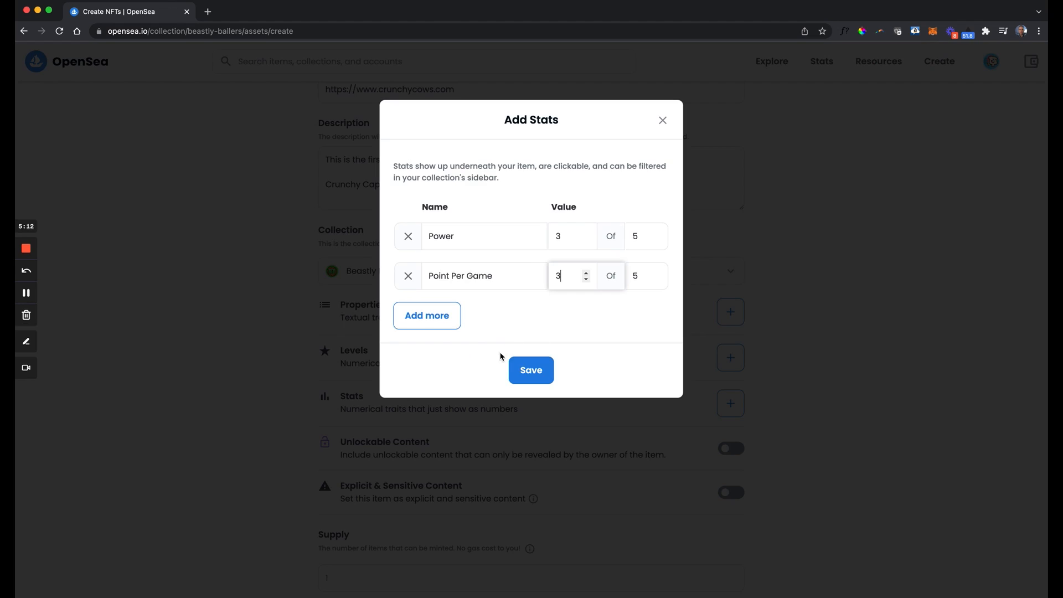
Step: Save the Power and Point Per Game stats and add Height and Weight property rows
{"action": "left_click", "coordinate": [524, 369]}
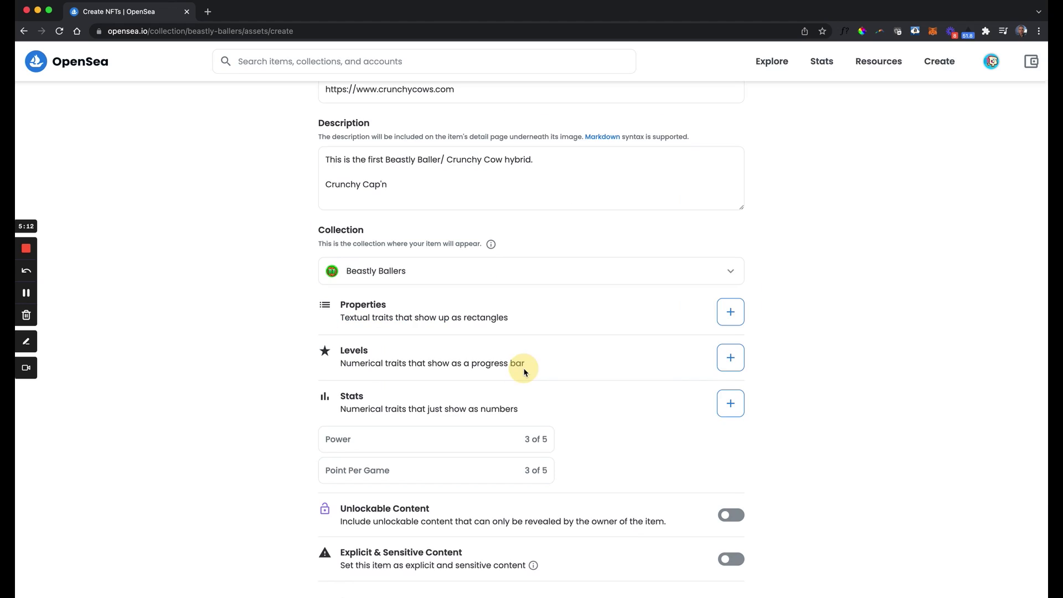
{"action": "left_click", "coordinate": [726, 312]}
{"action": "type", "text": "Height"}
{"action": "left_click", "coordinate": [437, 275]}
{"action": "type", "text": "Weight"}
{"action": "left_click", "coordinate": [451, 317]}
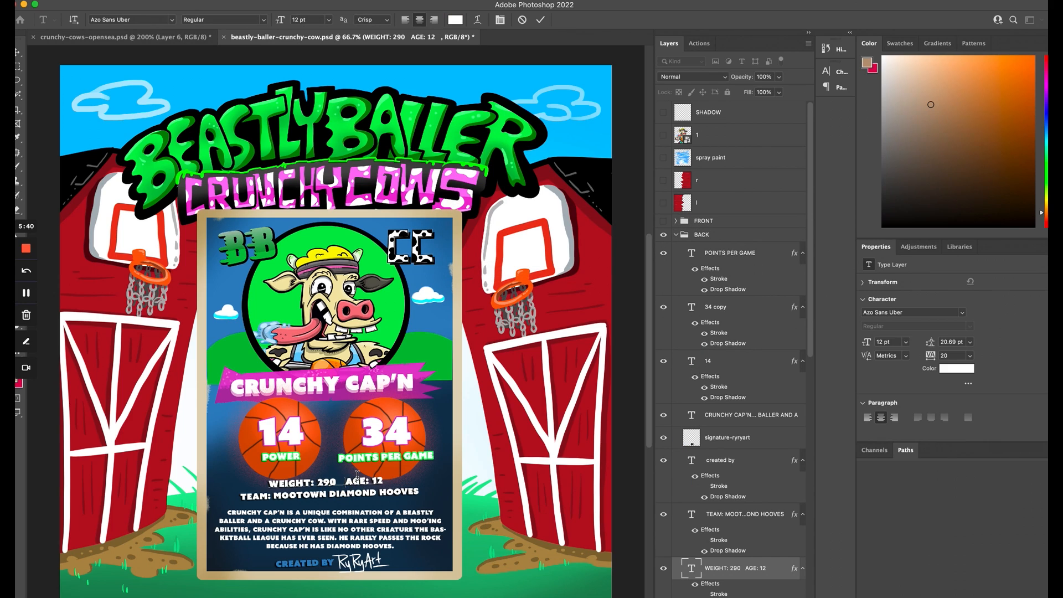
{"action": "type", "text": "HEIGHT: 5'4\""}
Step: Commit the HEIGHT: 5'4" text on the card's weight and age line
{"action": "key", "text": "Escape"}
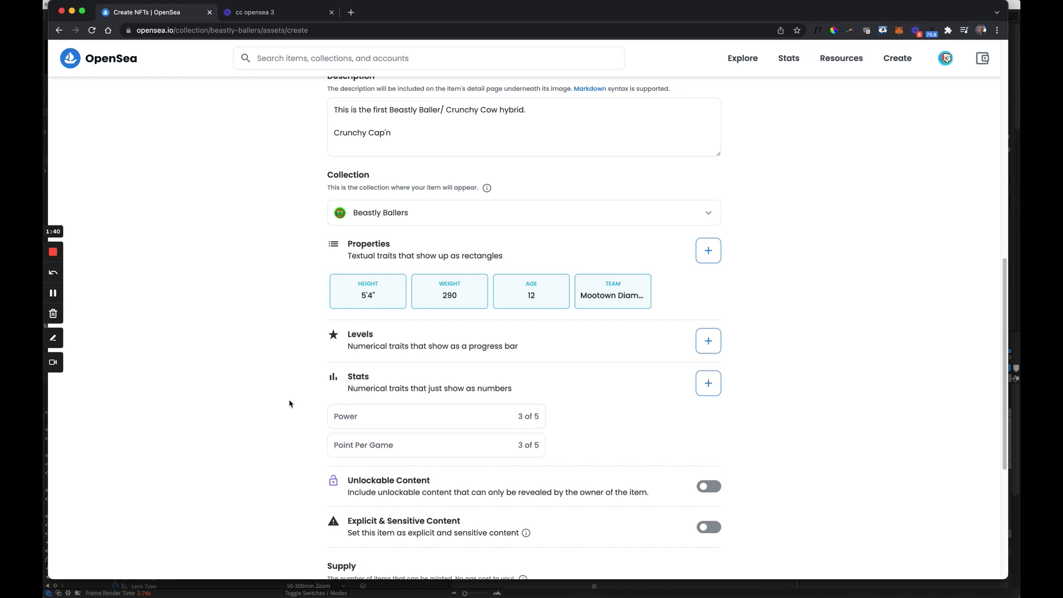
{"action": "scroll", "coordinate": [290, 405], "scroll_direction": "down", "scroll_amount": 2}
{"action": "scroll", "coordinate": [289, 404], "scroll_direction": "down", "scroll_amount": 1}
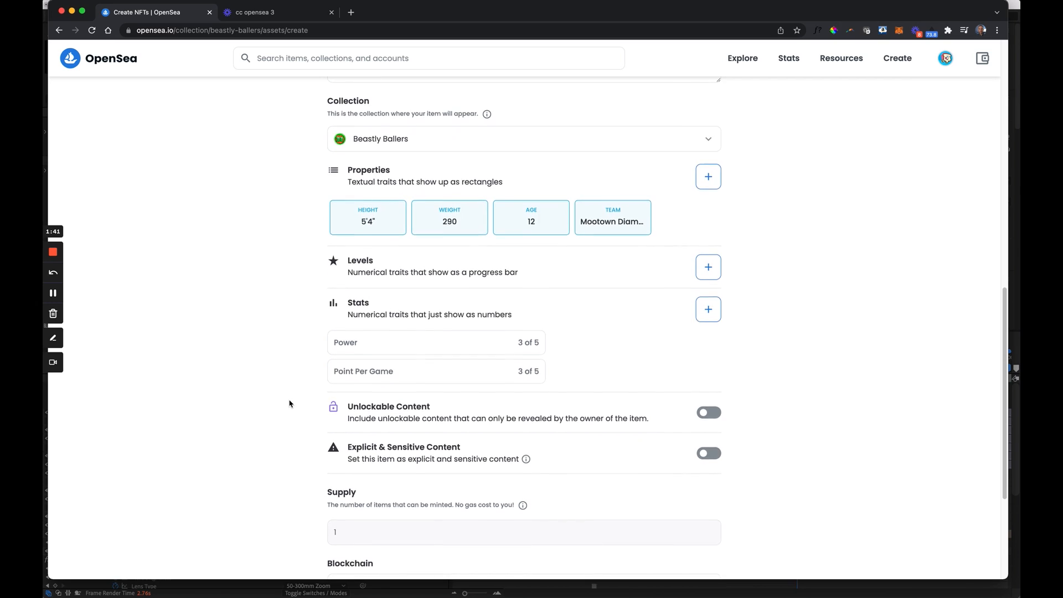
{"action": "scroll", "coordinate": [290, 404], "scroll_direction": "down", "scroll_amount": 1}
{"action": "scroll", "coordinate": [289, 404], "scroll_direction": "down", "scroll_amount": 1}
{"action": "scroll", "coordinate": [289, 404], "scroll_direction": "down", "scroll_amount": 1}
{"action": "scroll", "coordinate": [289, 404], "scroll_direction": "up", "scroll_amount": 1}
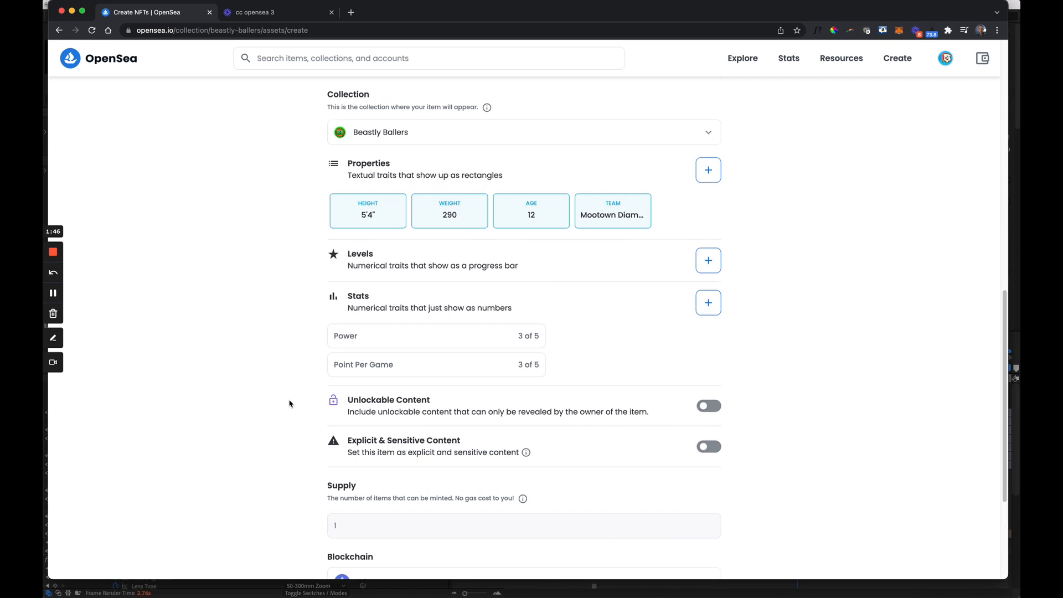
{"action": "scroll", "coordinate": [289, 404], "scroll_direction": "down", "scroll_amount": 3}
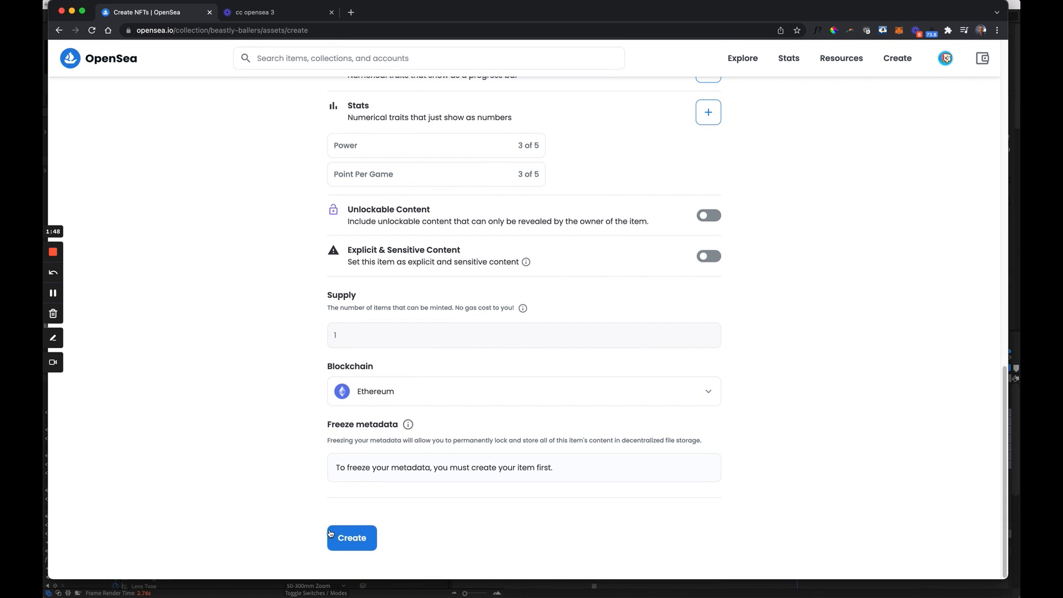
Step: Create the Crunchy Cap'n item and close the 'You created Crunchy Cap'n!' announcement
{"action": "left_click", "coordinate": [350, 537]}
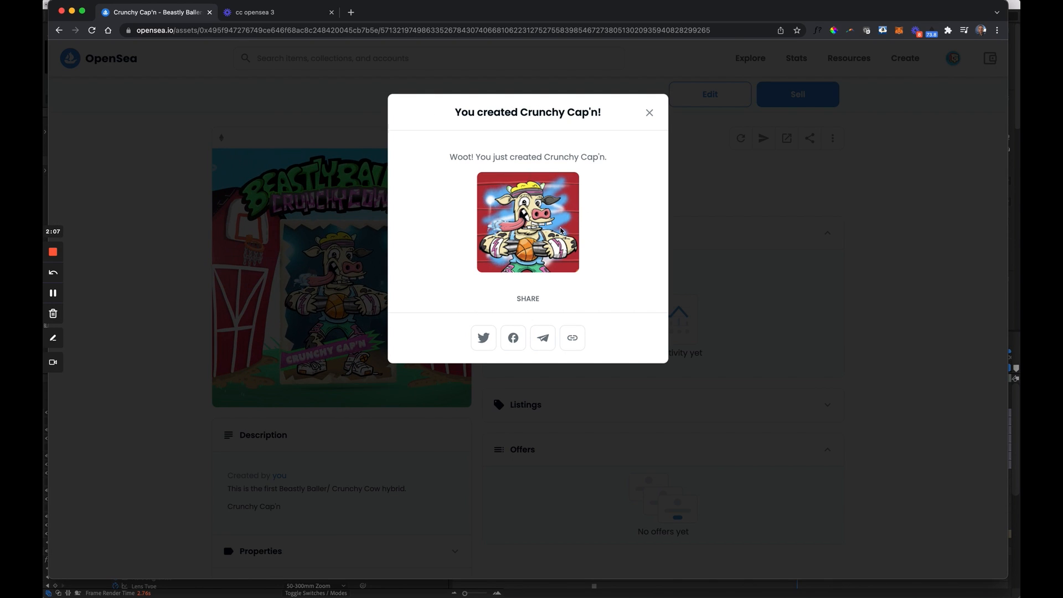
{"action": "left_click", "coordinate": [649, 112]}
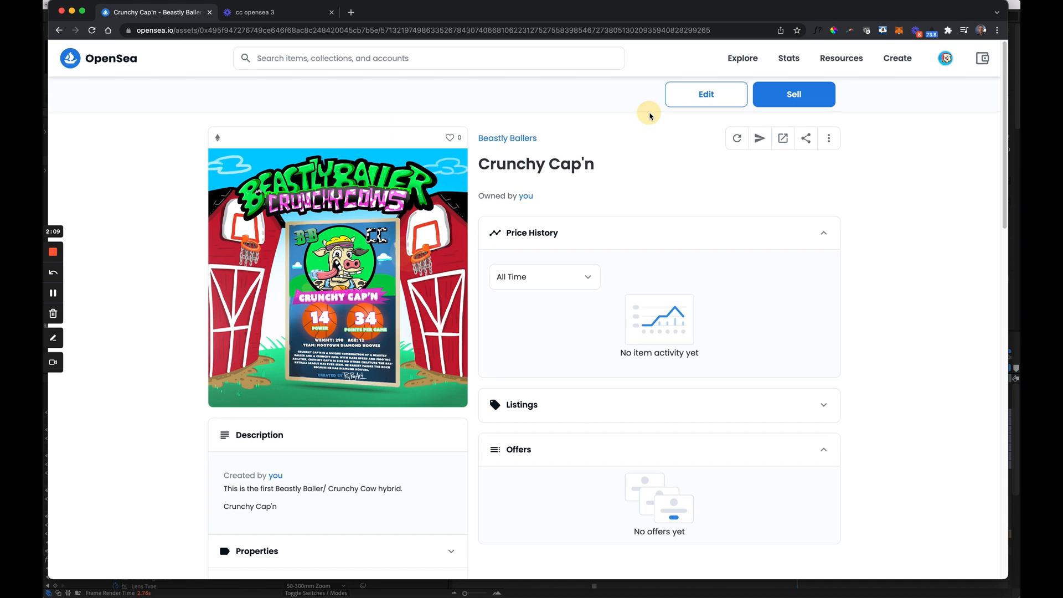